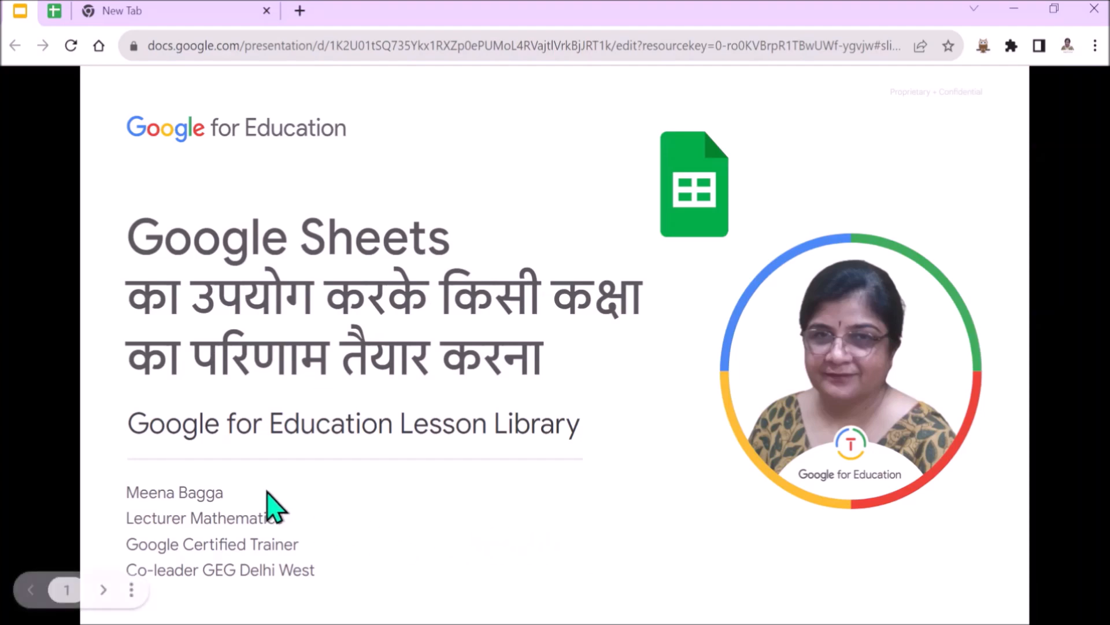
- Switch to the Result Class XI A spreadsheet and create a filter on the subject headers from English to Biology (C2:G2)
left_click(61, 11)
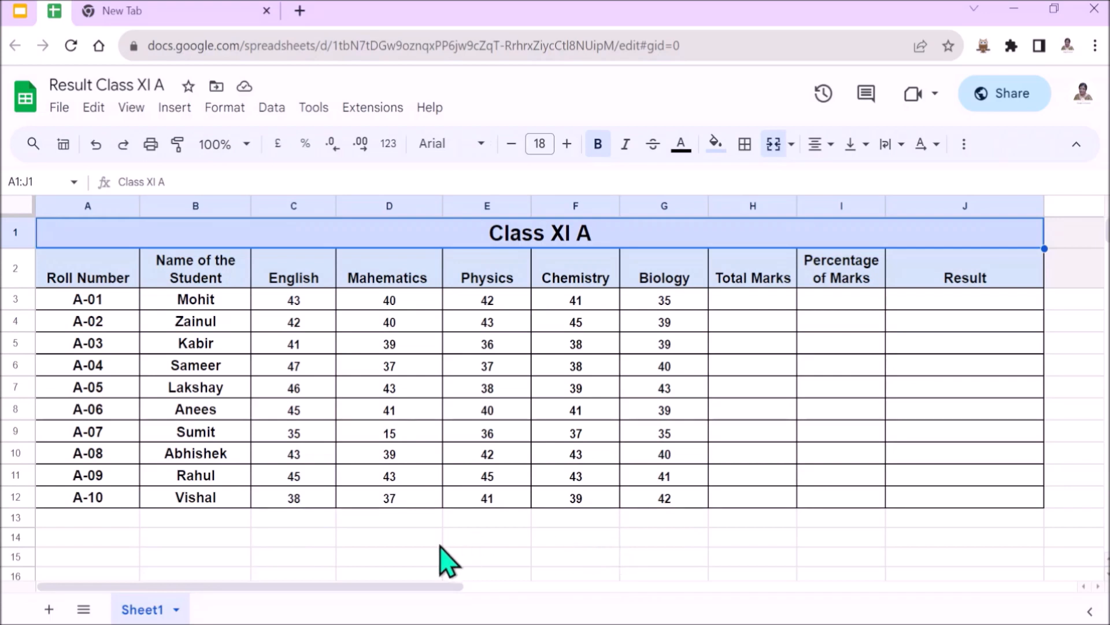
left_click(268, 109)
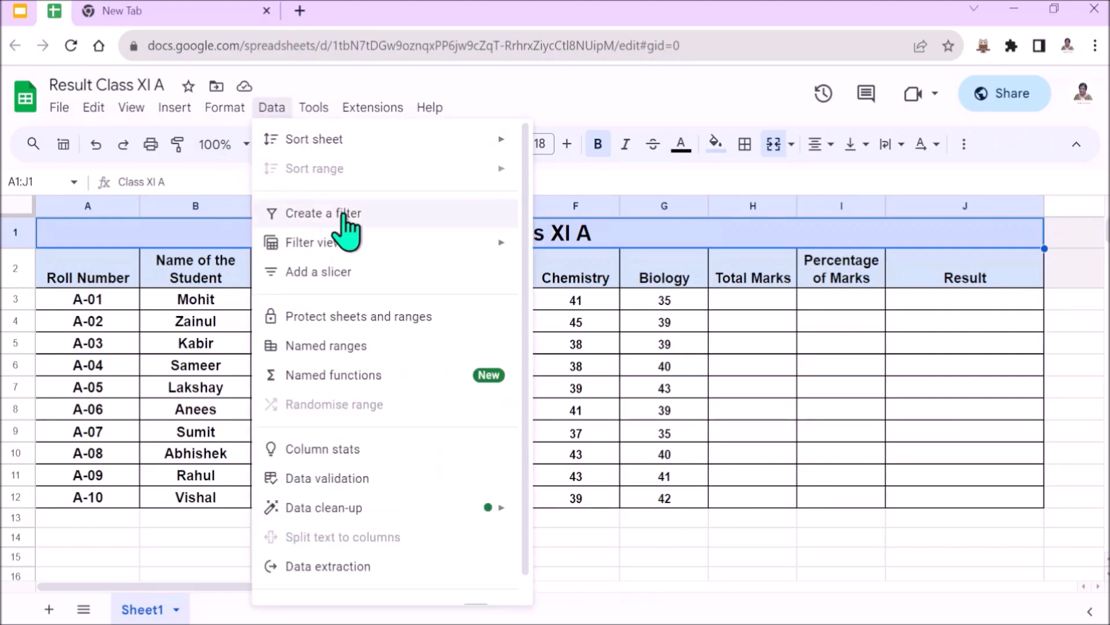
left_click(581, 537)
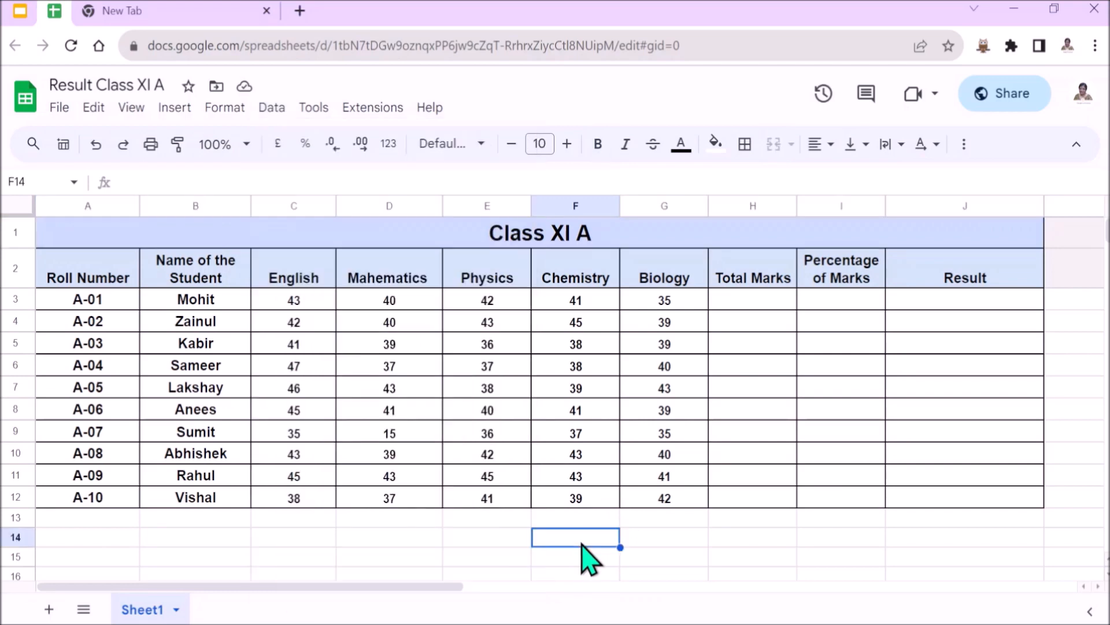
left_click(292, 270)
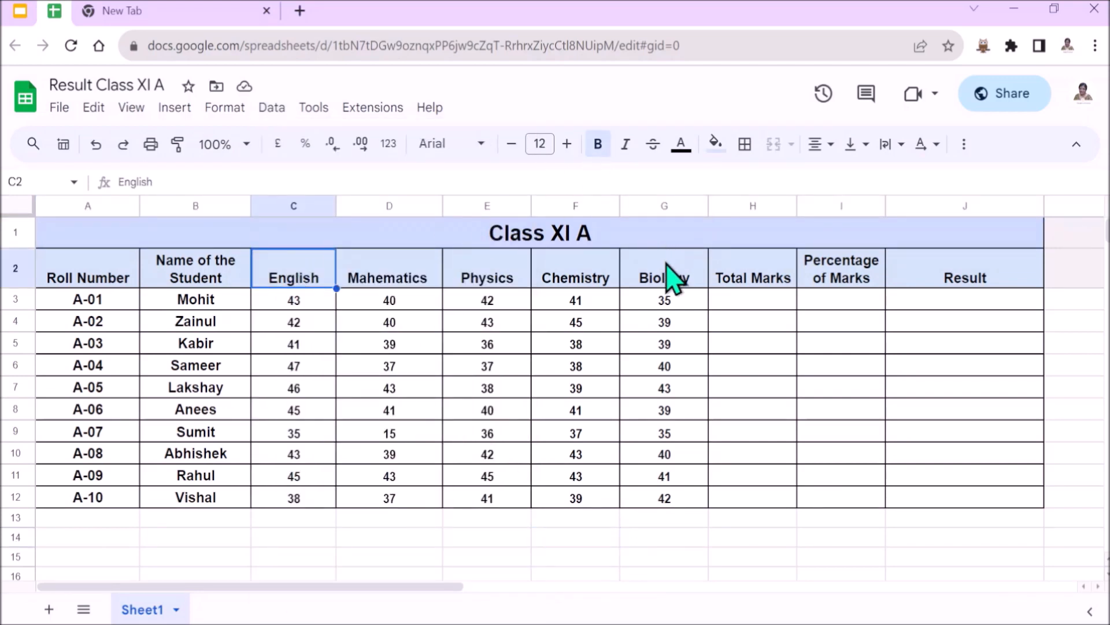
left_click(671, 277, "shift")
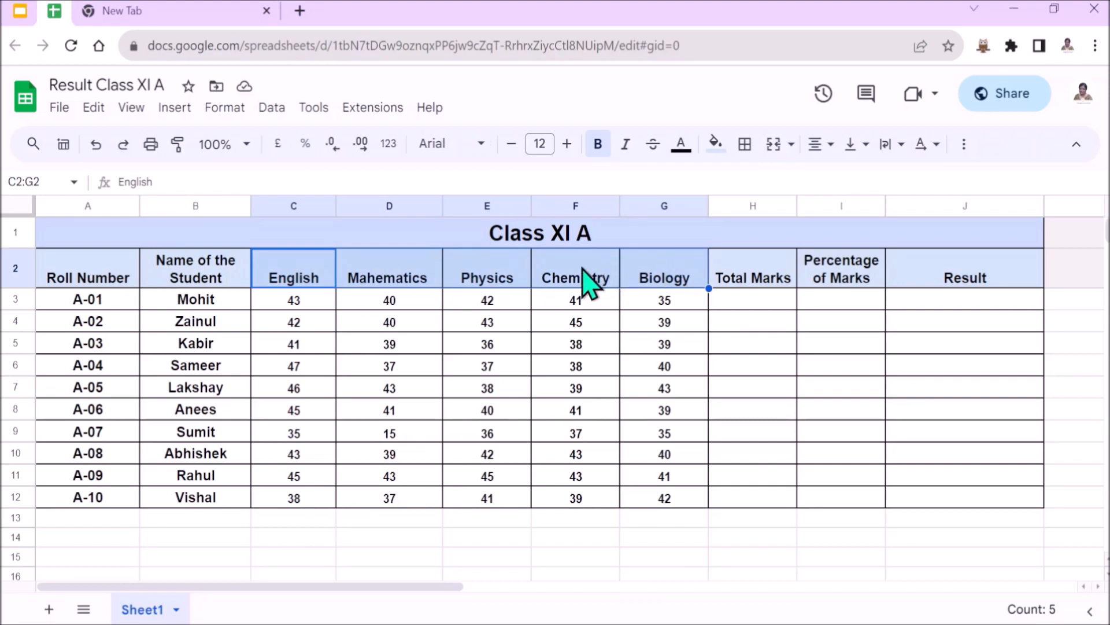
left_click(266, 107)
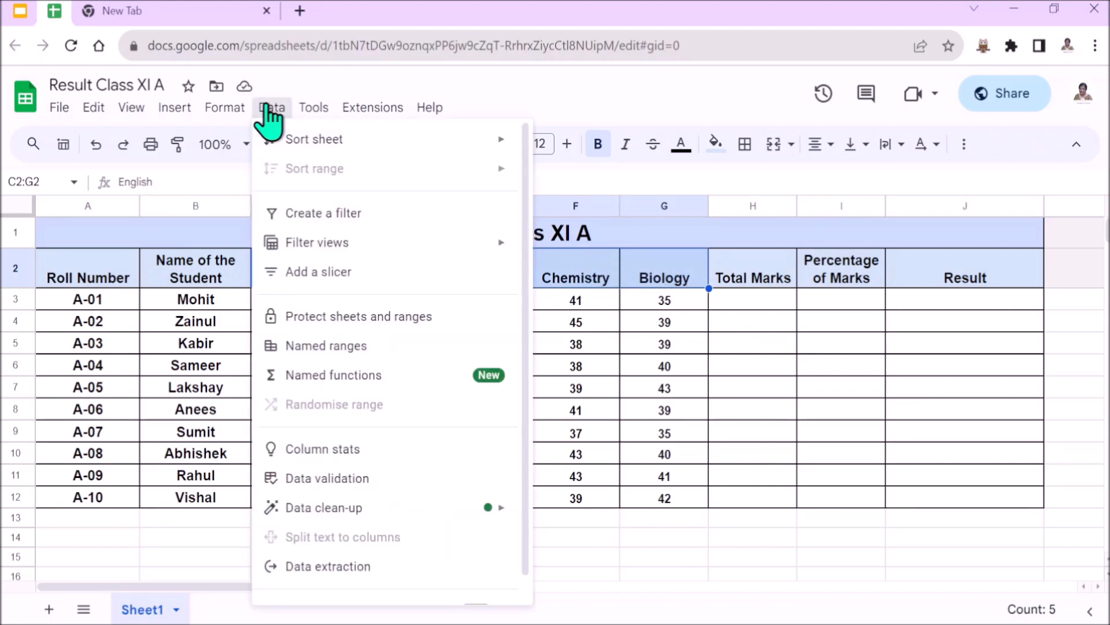
left_click(369, 215)
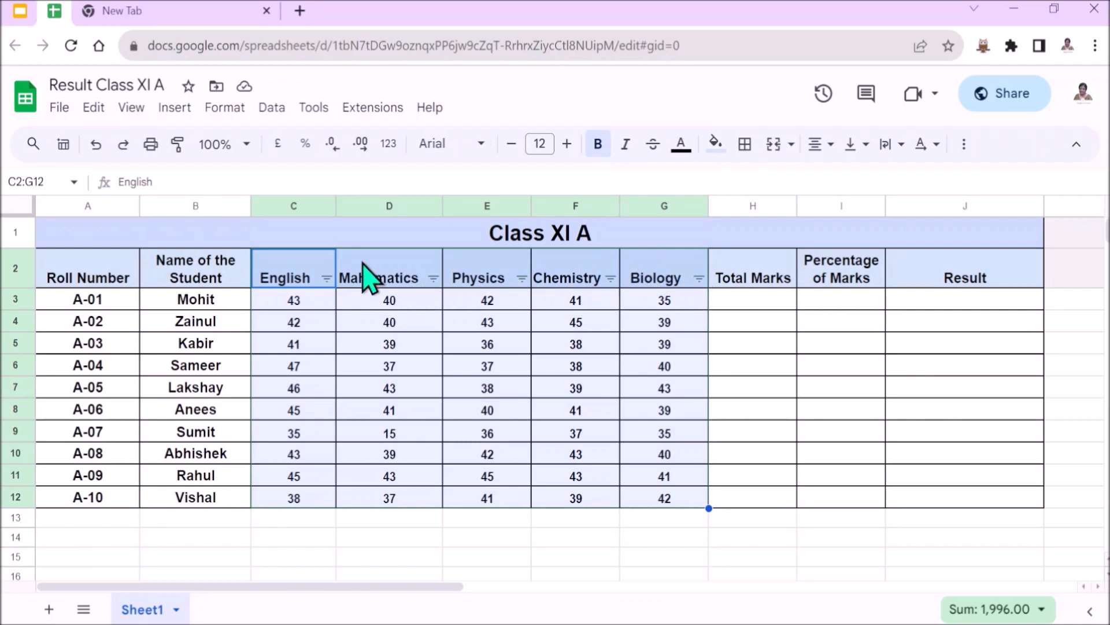
- Examine the marks listed in the English column's filter values for any failing score
left_click(327, 279)
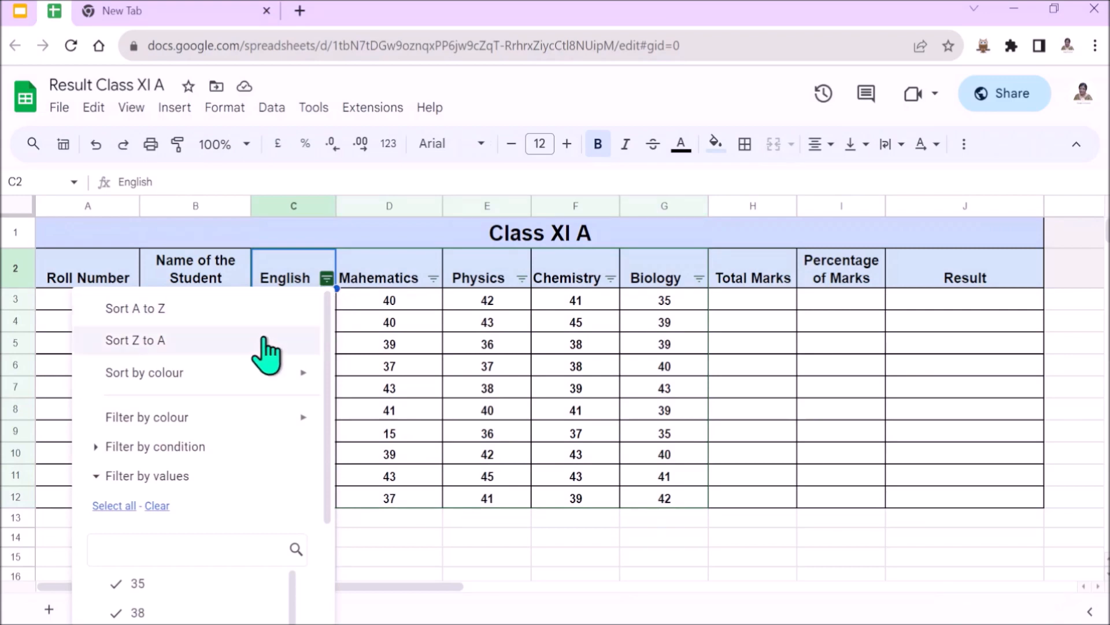
scroll(178, 488, "down", 3)
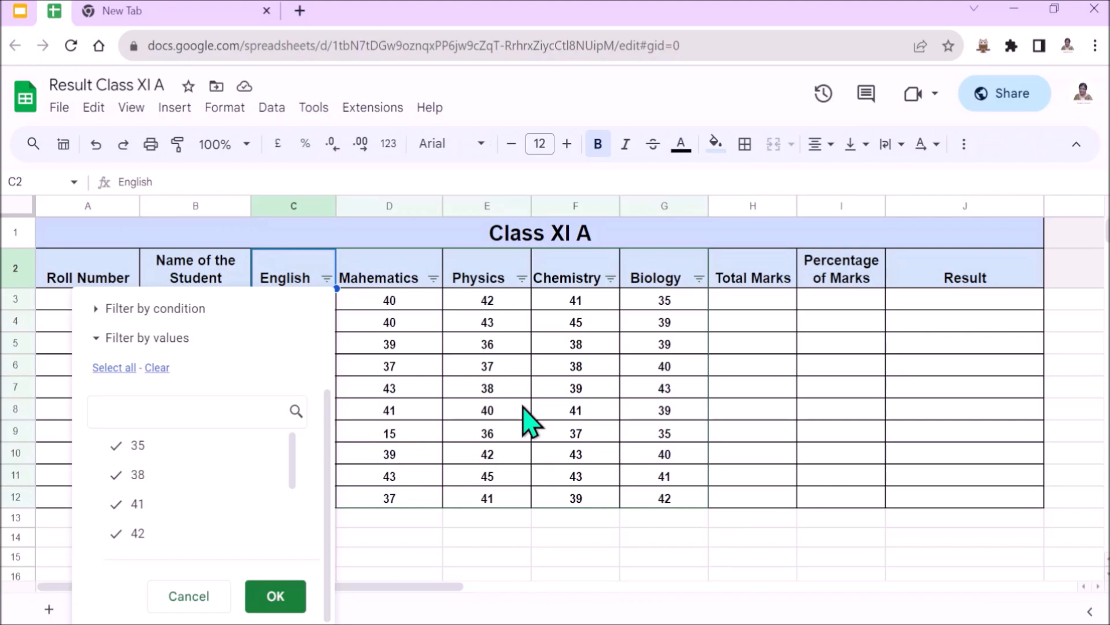
scroll(198, 503, "up", 2)
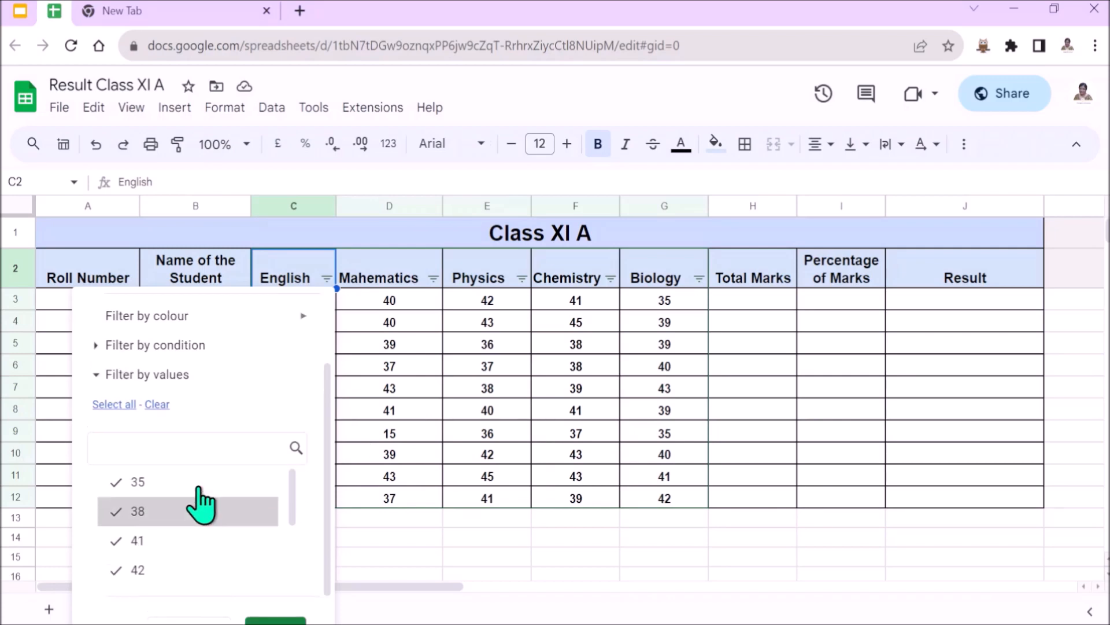
scroll(203, 497, "down", 2)
scroll(206, 477, "down", 2)
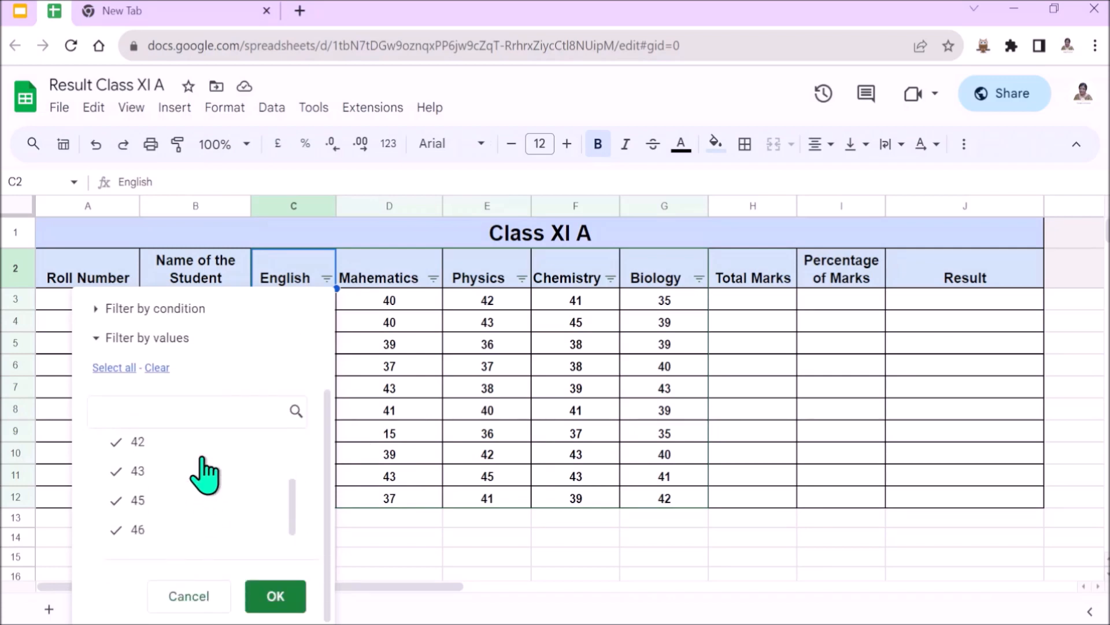
scroll(210, 532, "down", 1)
scroll(215, 513, "up", 4)
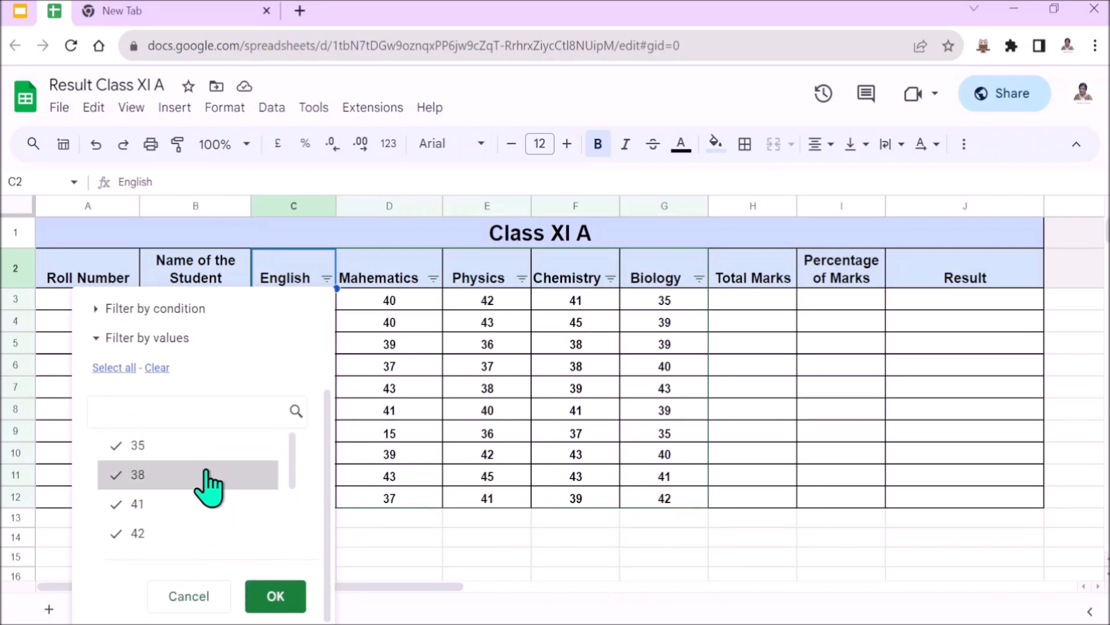
- Check the marks listed for the Mathematics column and filter it to show only the value 15
left_click(433, 278)
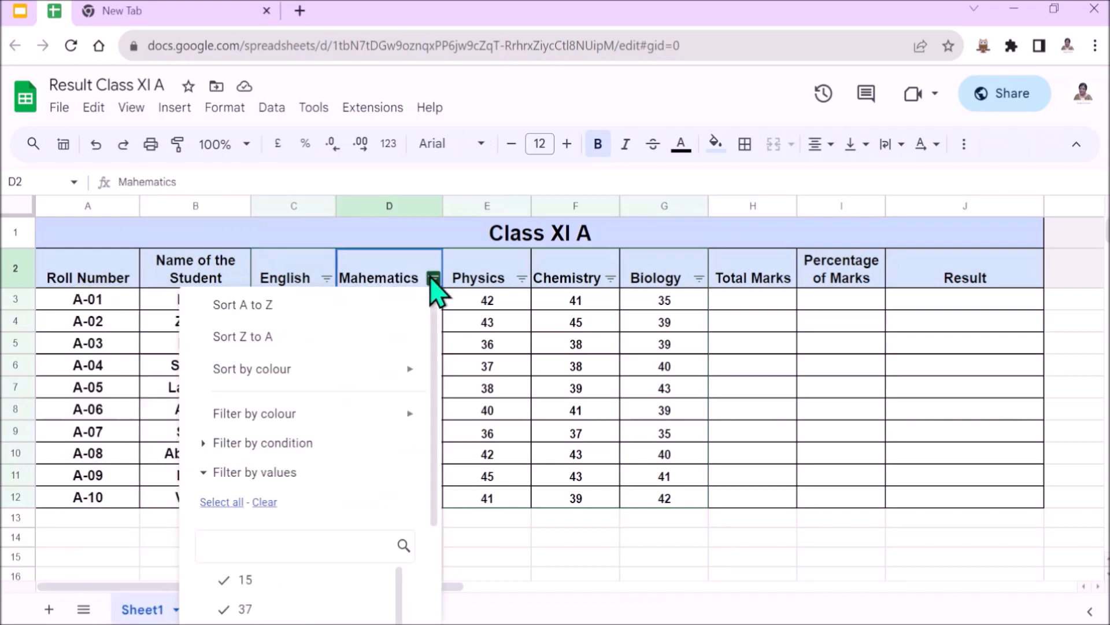
scroll(295, 491, "down", 2)
scroll(295, 520, "down", 1)
scroll(296, 523, "up", 1)
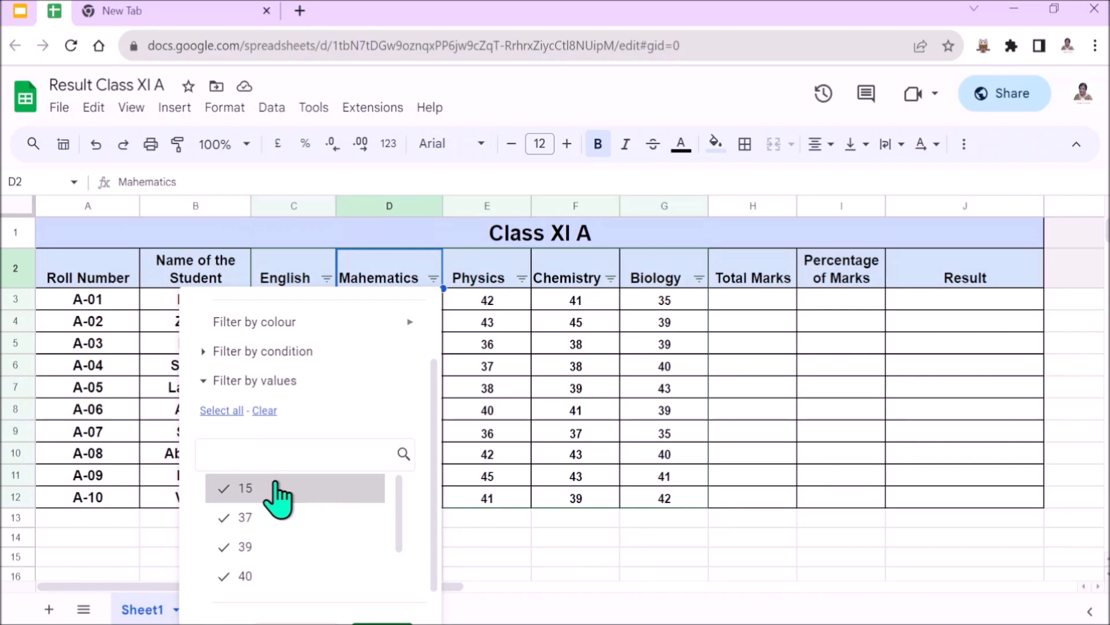
scroll(289, 520, "down", 1)
scroll(296, 549, "up", 1)
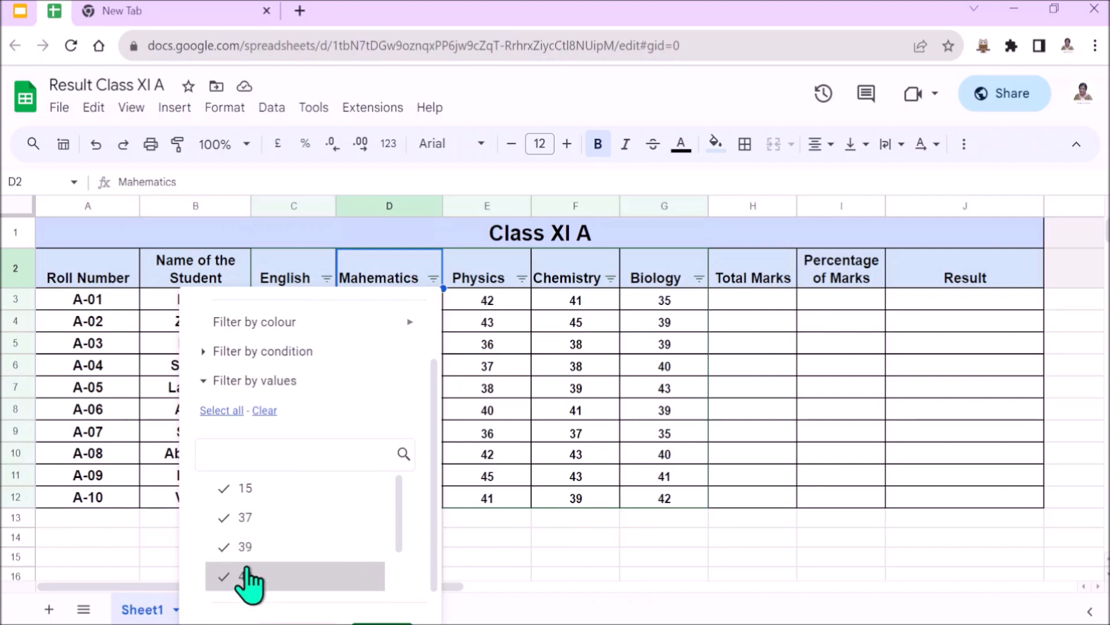
left_click(267, 412)
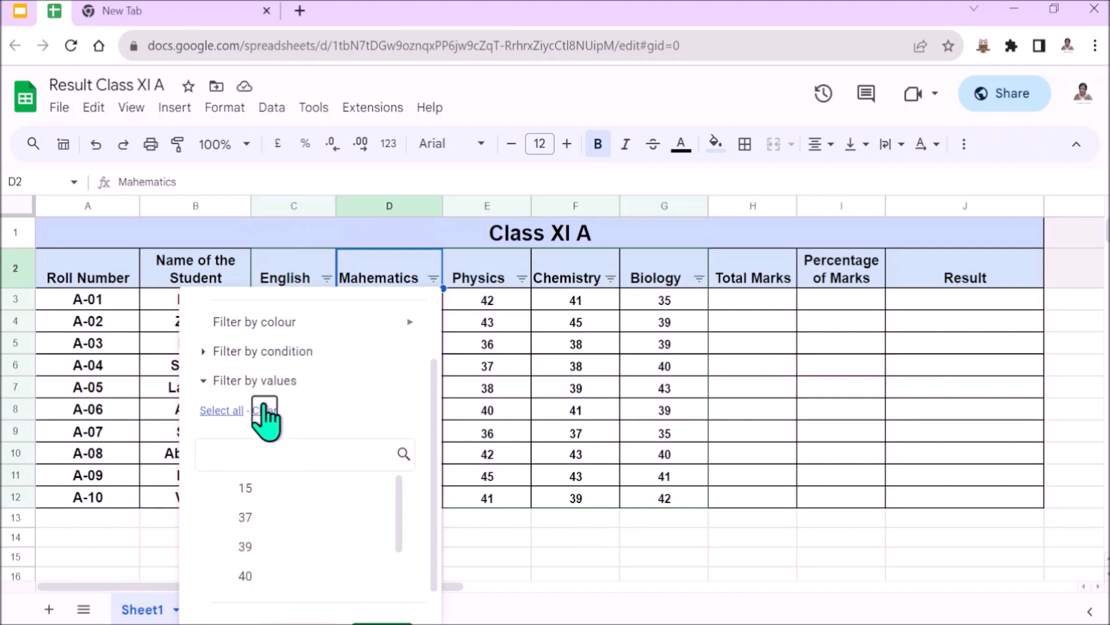
left_click(263, 496)
scroll(272, 514, "down", 5)
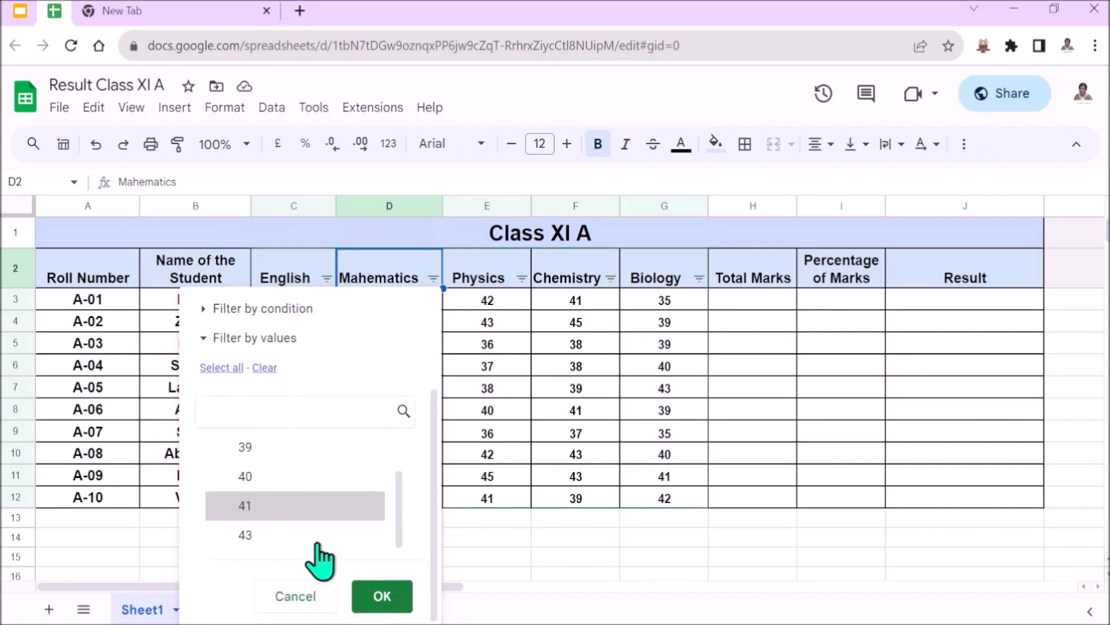
left_click(382, 595)
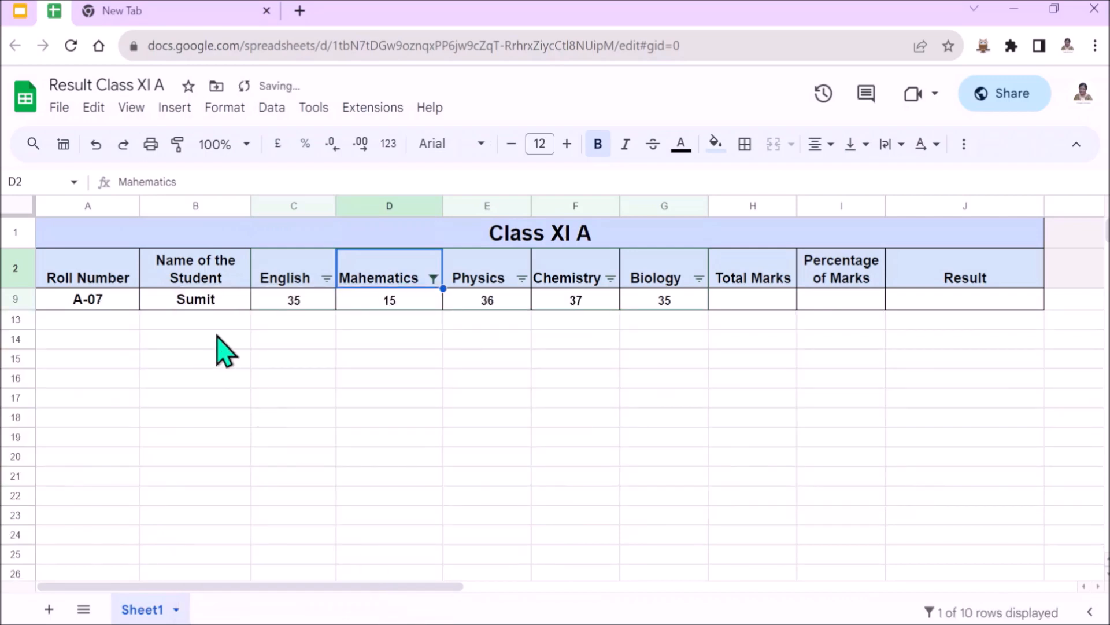
- Fill the Mathematics mark in cell D9 with light orange
left_click(405, 316)
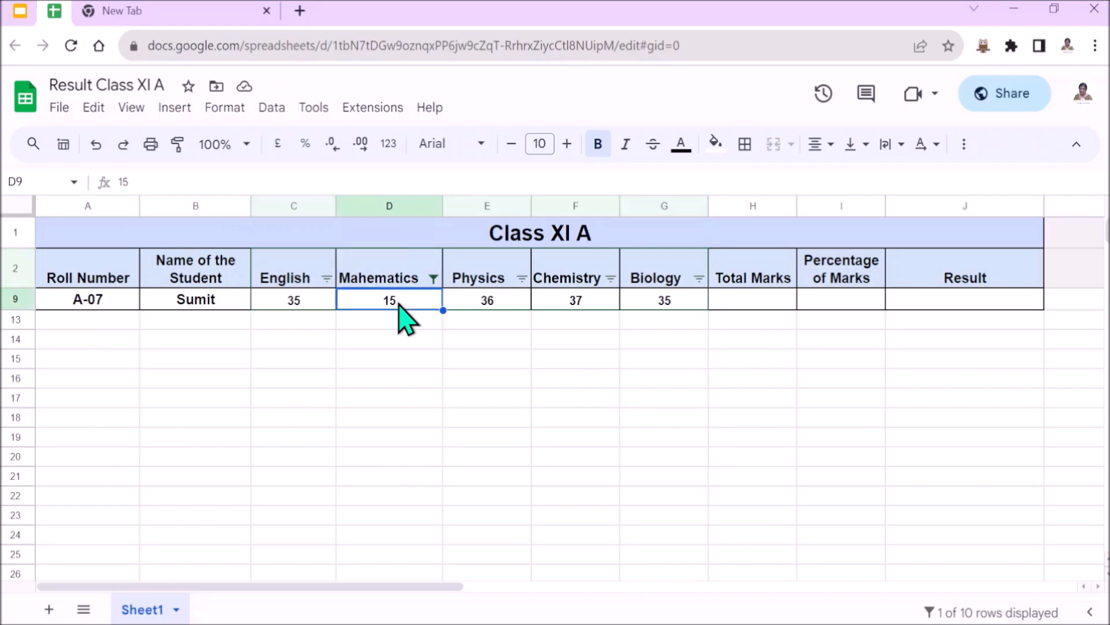
left_click(717, 143)
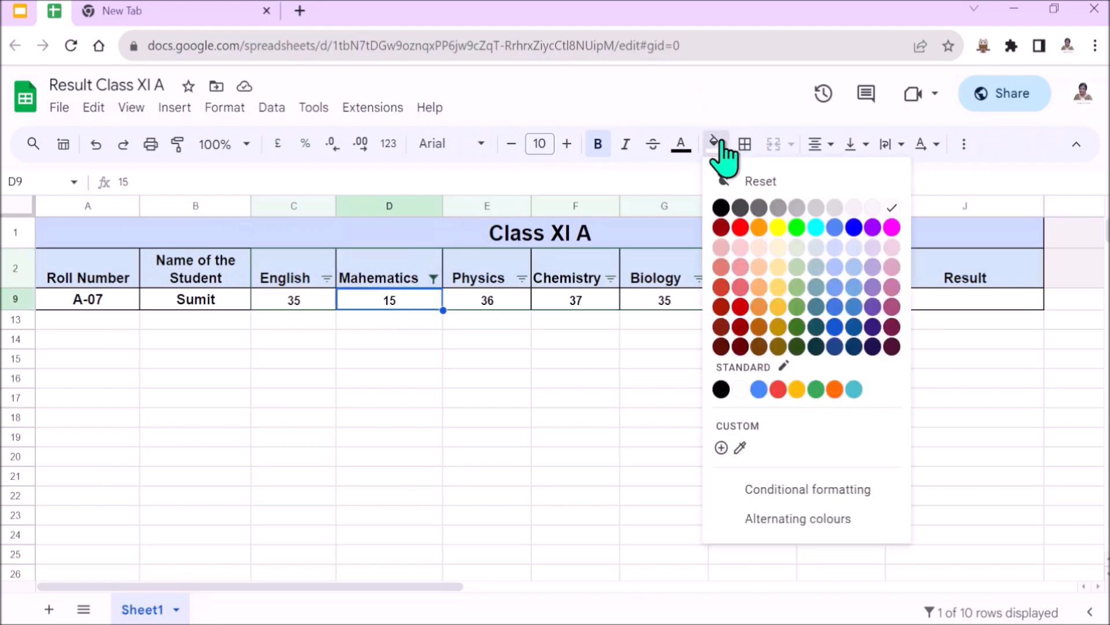
left_click(760, 246)
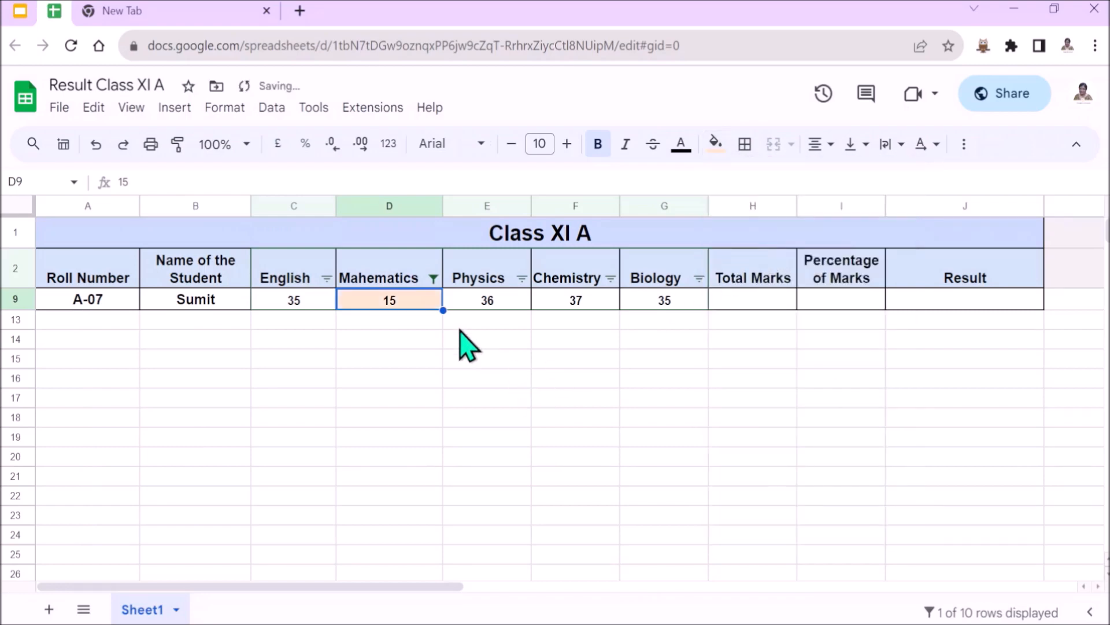
- Reset the Mathematics column filter to include all values
left_click(434, 279)
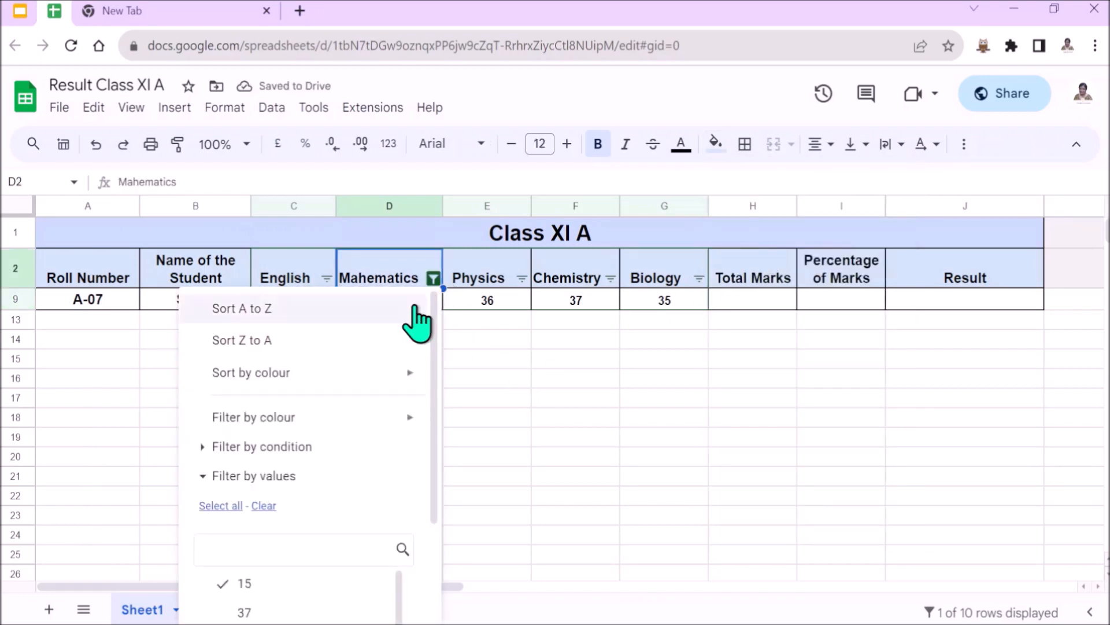
scroll(292, 531, "down", 2)
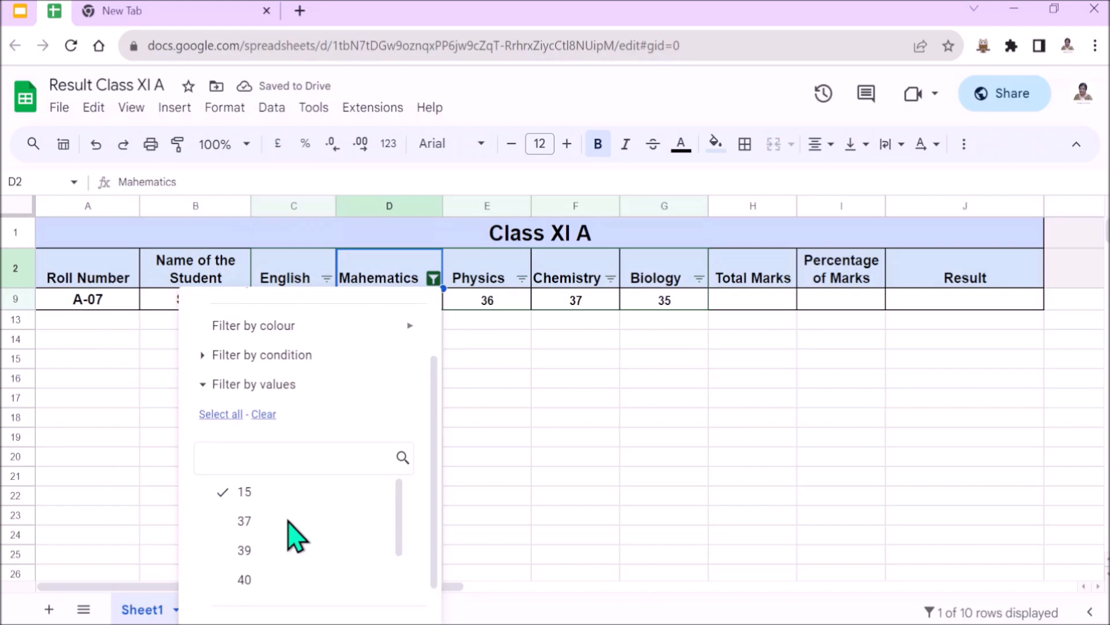
left_click(242, 421)
scroll(347, 555, "down", 2)
scroll(365, 576, "down", 2)
left_click(380, 602)
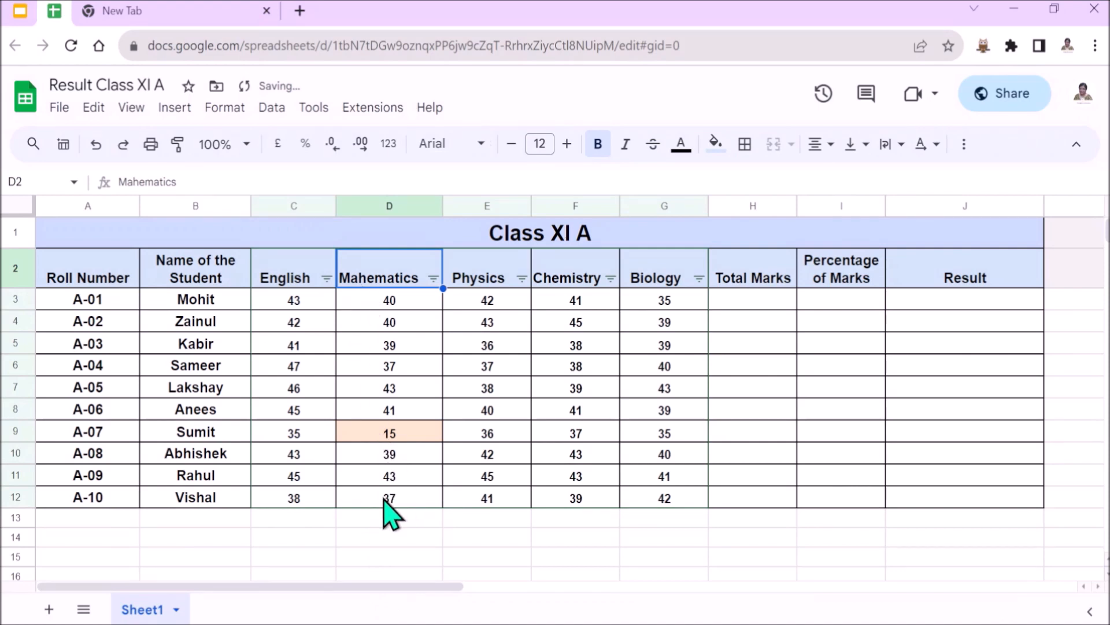
- Examine the marks listed in the filter values of the Physics, Chemistry and Biology columns
left_click(522, 278)
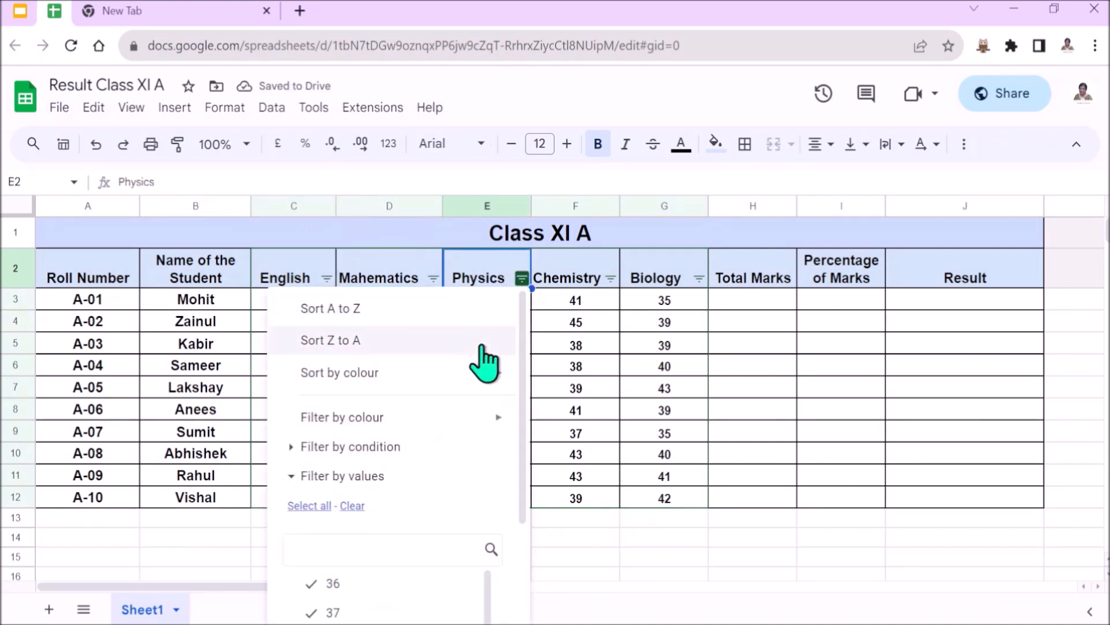
scroll(390, 488, "down", 3)
scroll(370, 543, "up", 3)
scroll(370, 543, "down", 3)
scroll(390, 469, "up", 3)
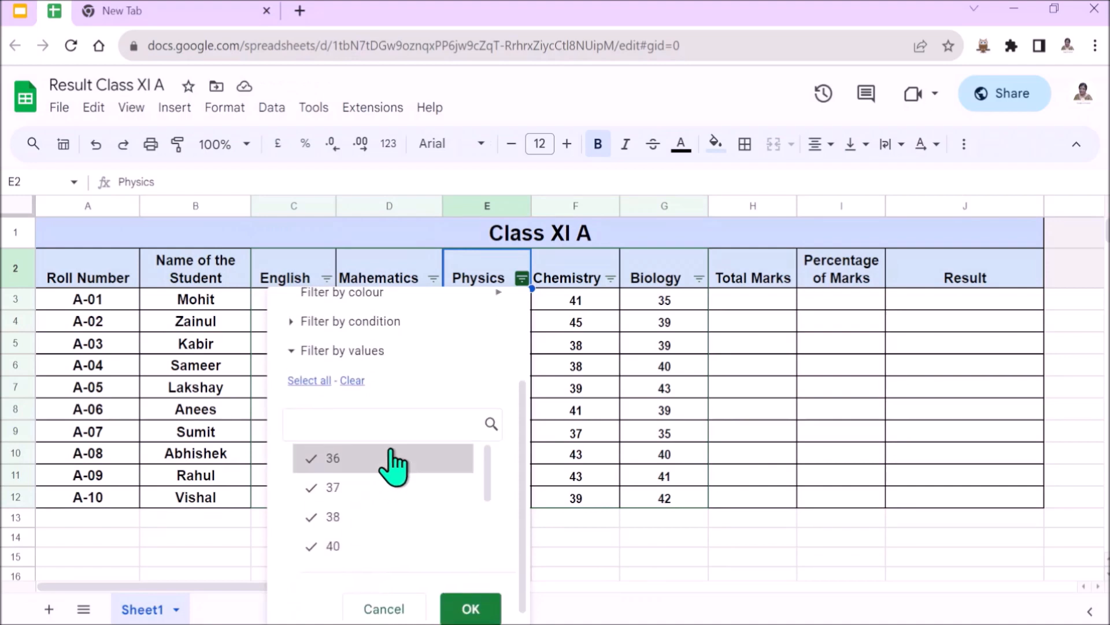
left_click(610, 278)
scroll(441, 558, "down", 3)
scroll(474, 502, "up", 3)
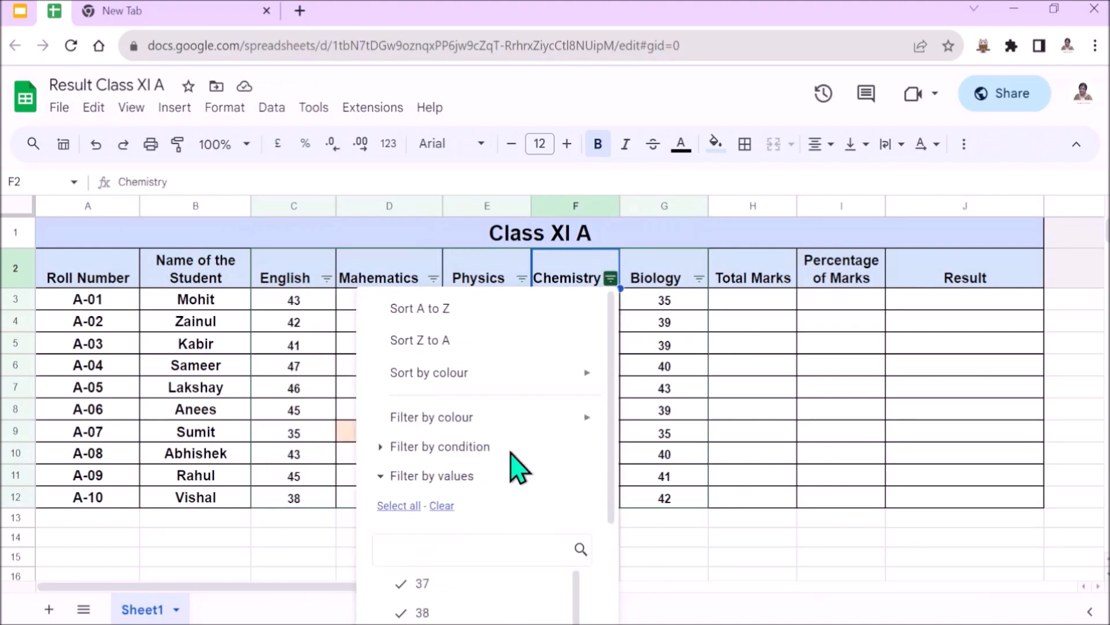
left_click(699, 279)
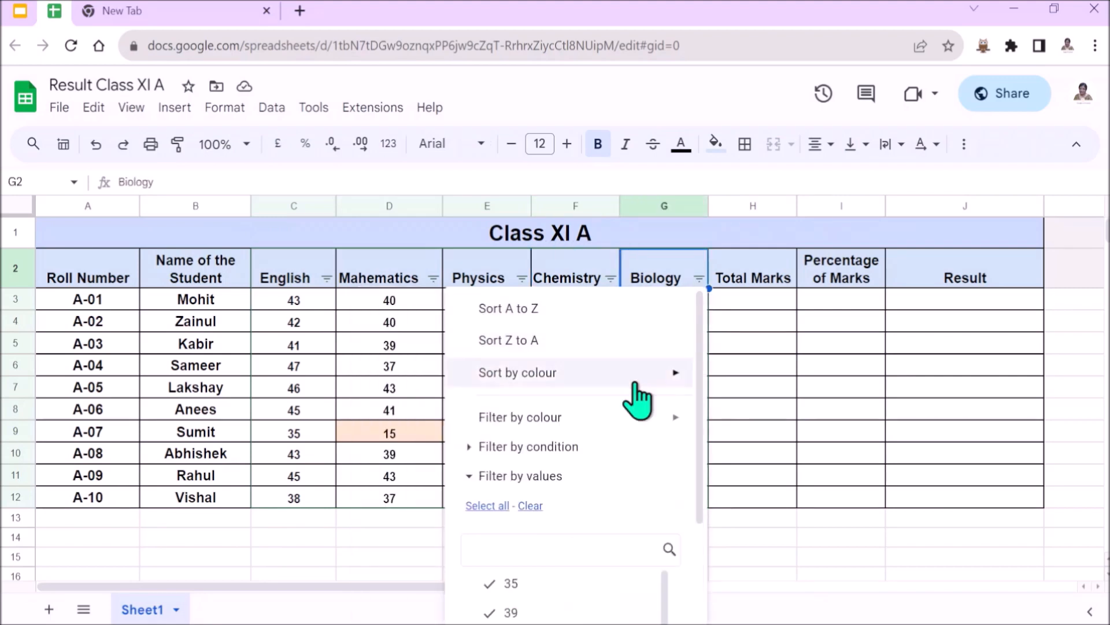
scroll(521, 573, "down", 3)
scroll(535, 528, "up", 3)
left_click(775, 535)
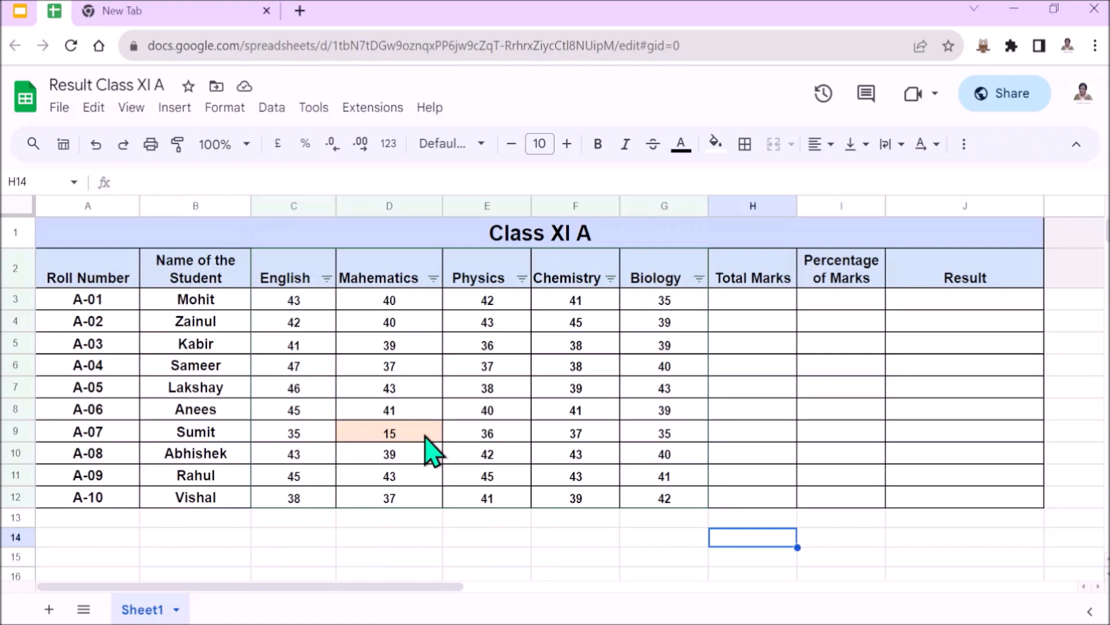
- Enter "Compartment in Mathematics" in the Result column for the student with the highlighted mark (J9)
left_click(903, 432)
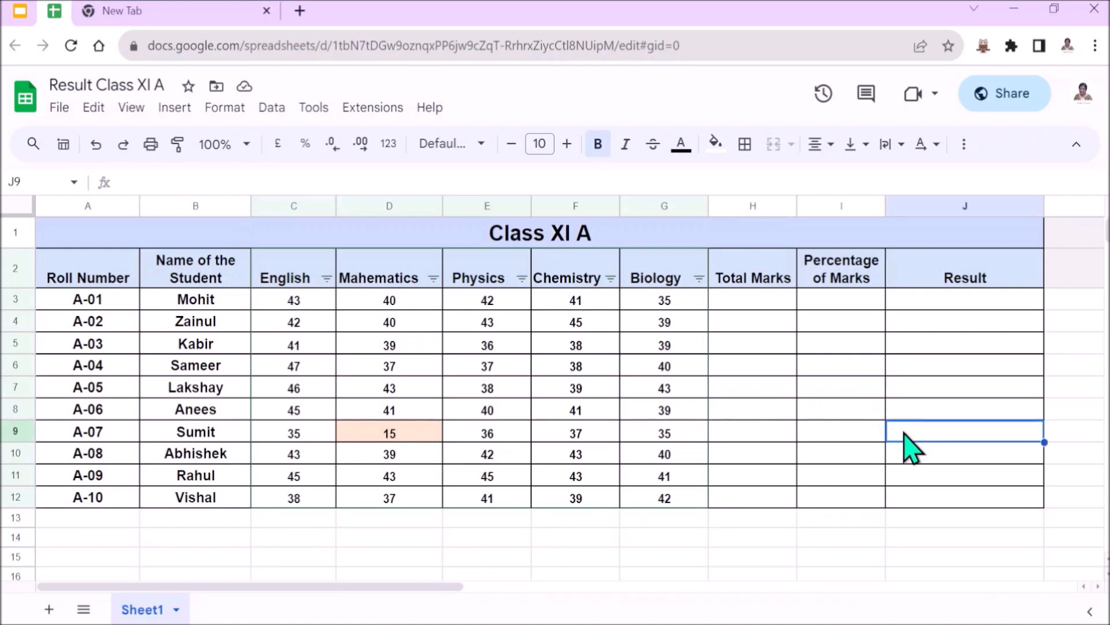
type("Com")
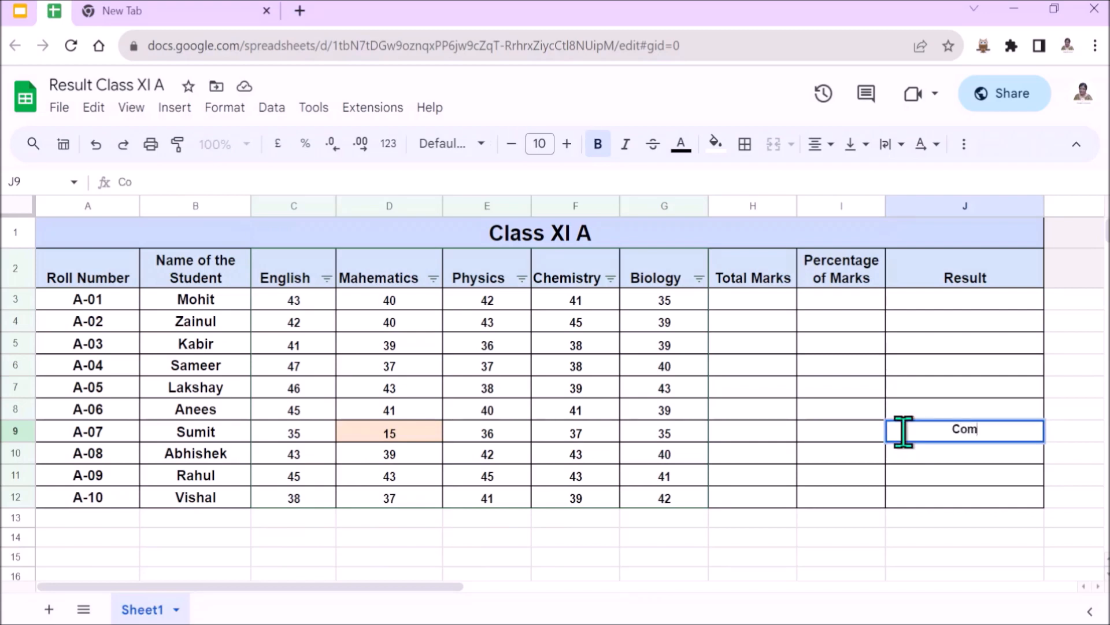
type("partment")
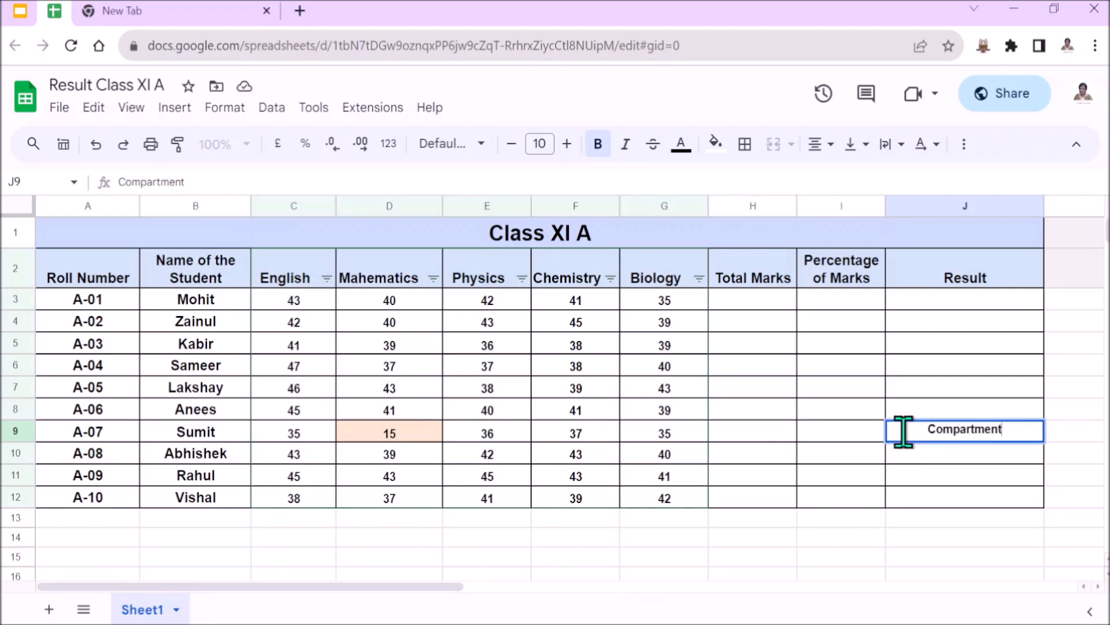
type(" in Mathematics")
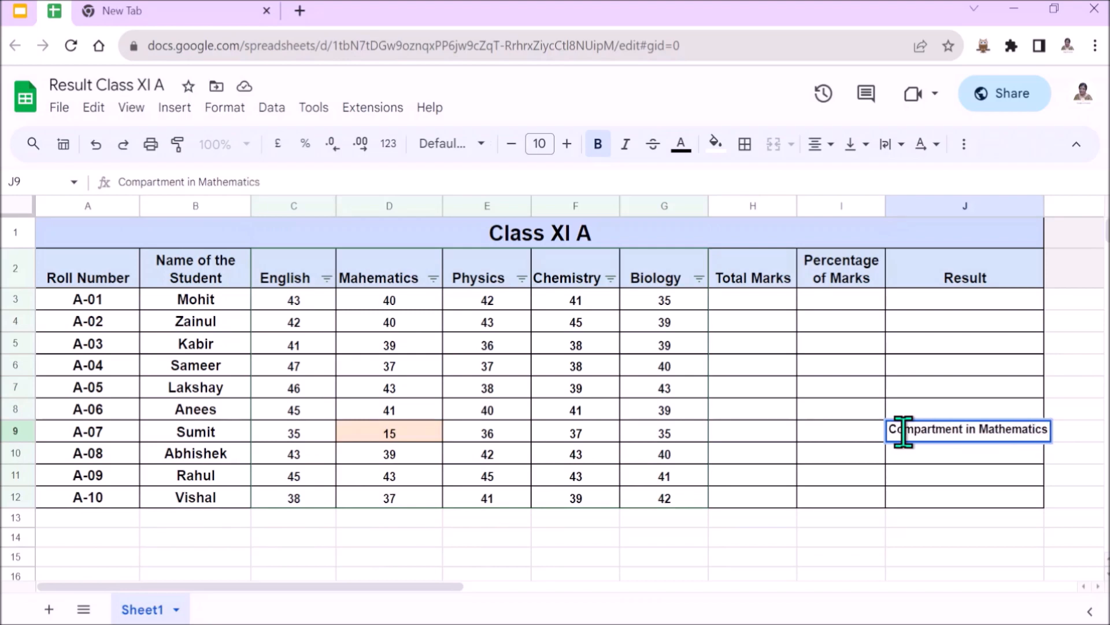
left_click(976, 498)
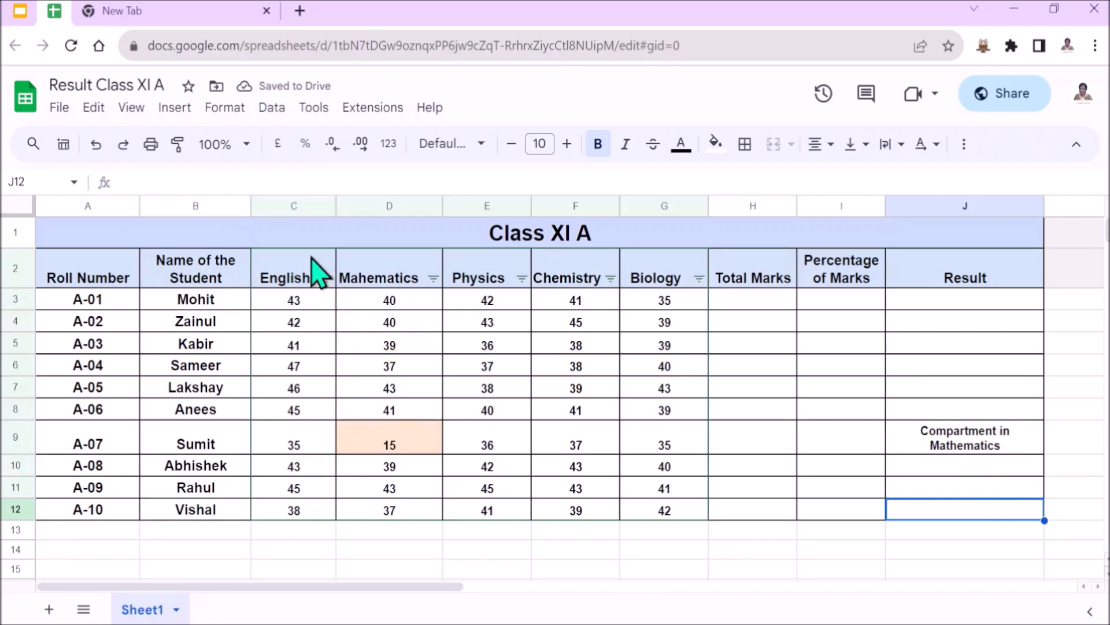
- Remove the filter from the subject mark columns
left_click(270, 106)
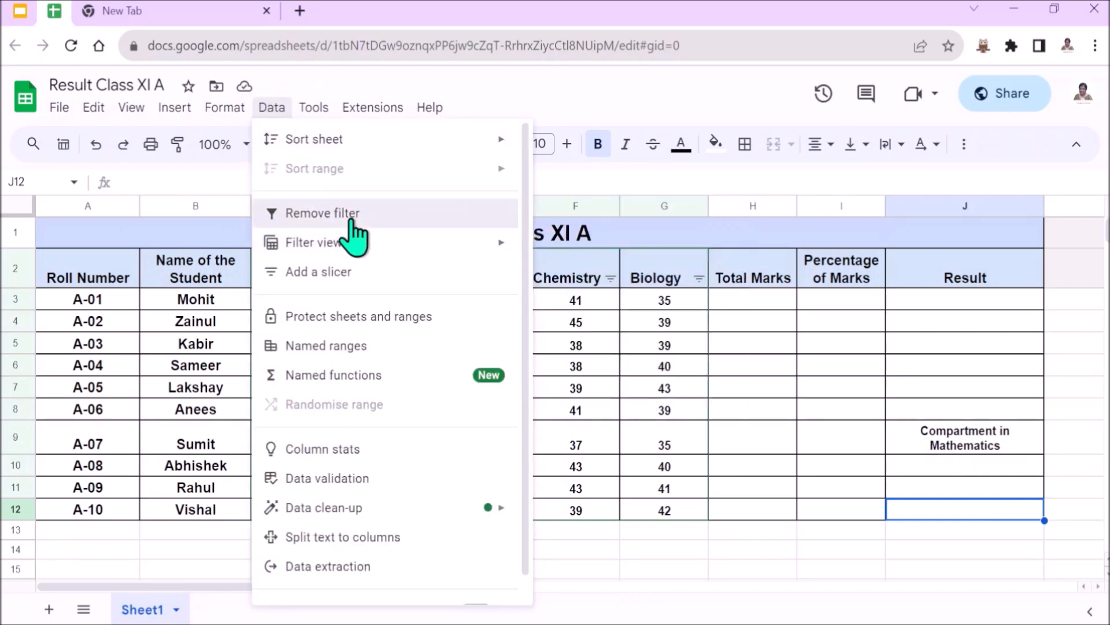
left_click(350, 214)
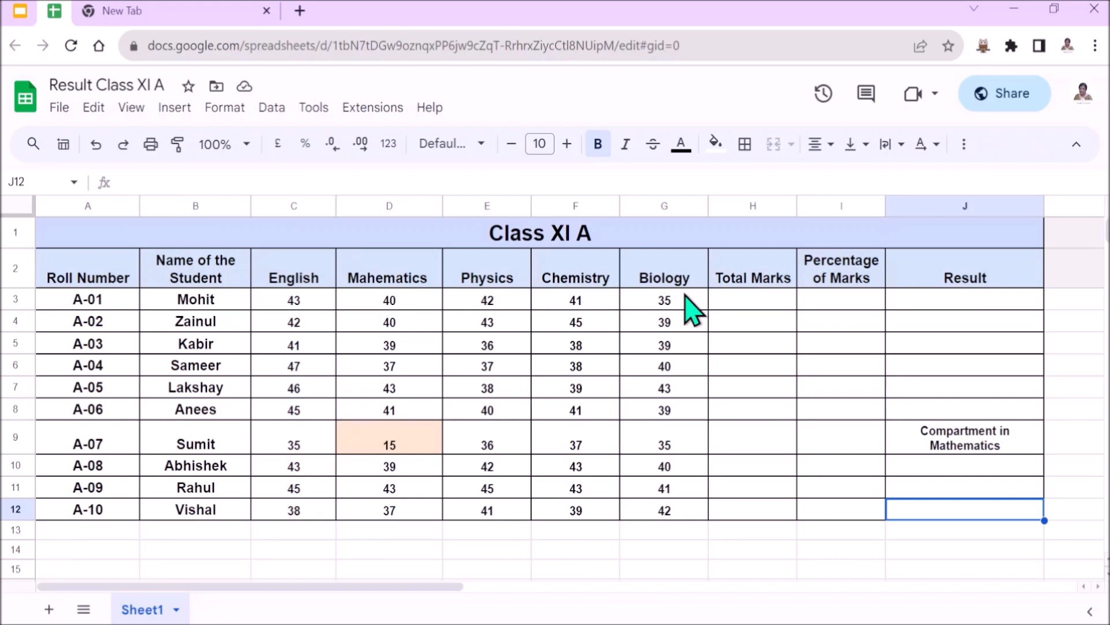
- Calculate Total Marks in H3 with =SUM(C3:G3) and fill the formula down to H12
left_click(751, 283)
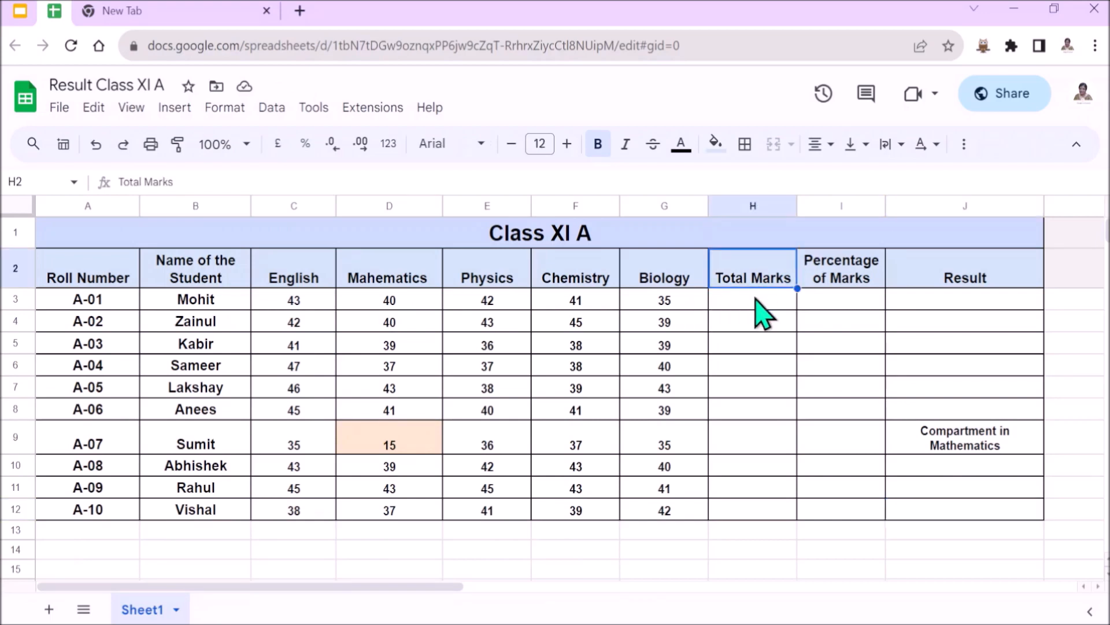
left_click(723, 305)
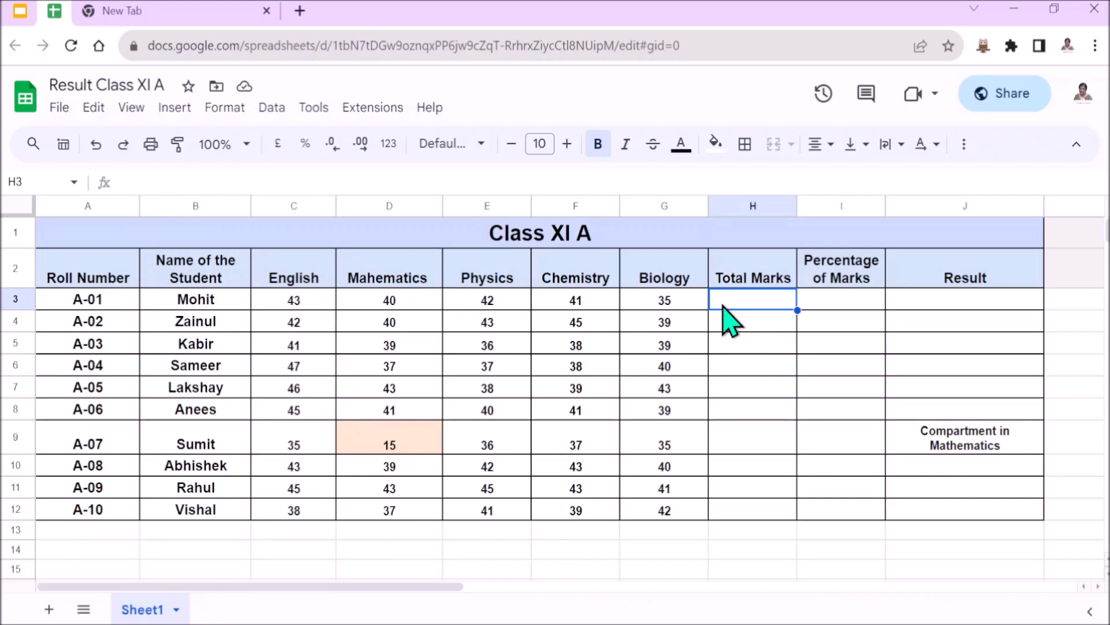
type("=")
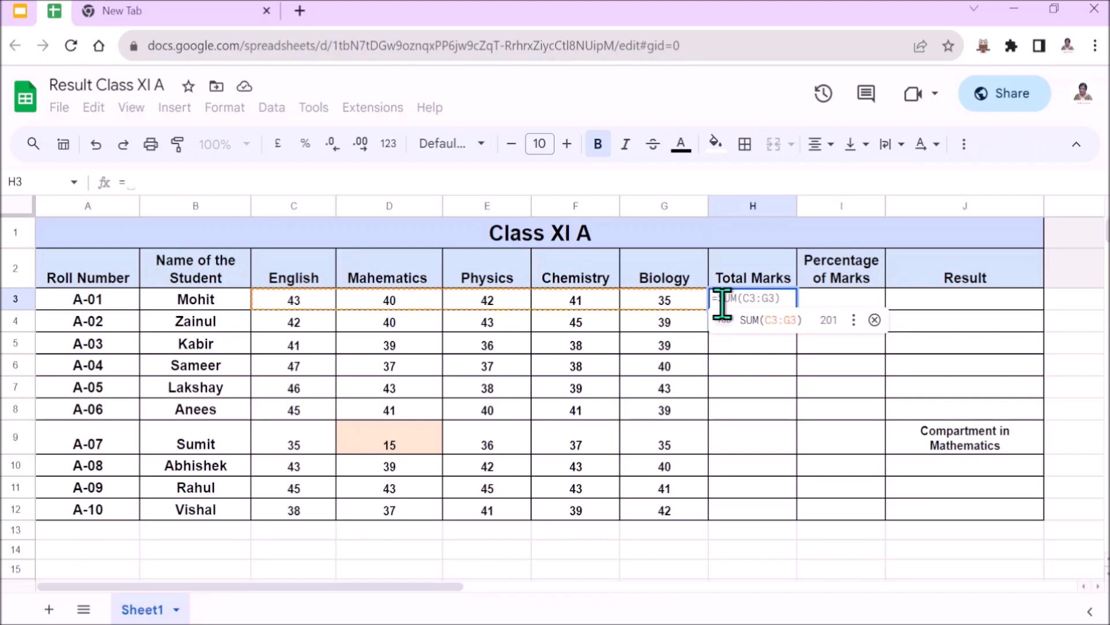
type("su")
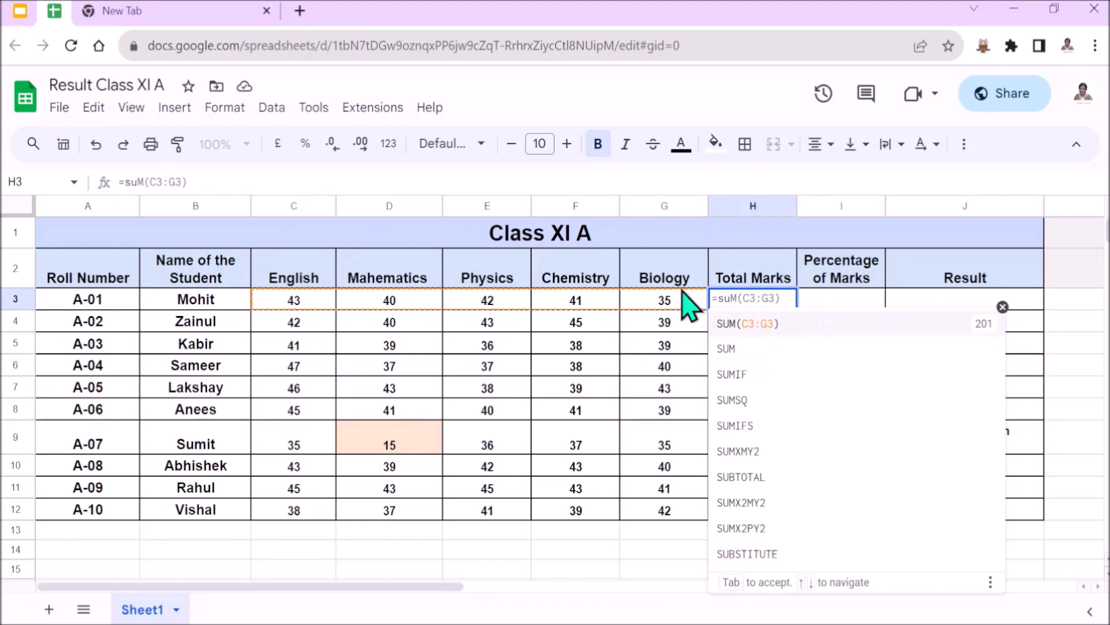
left_click(767, 333)
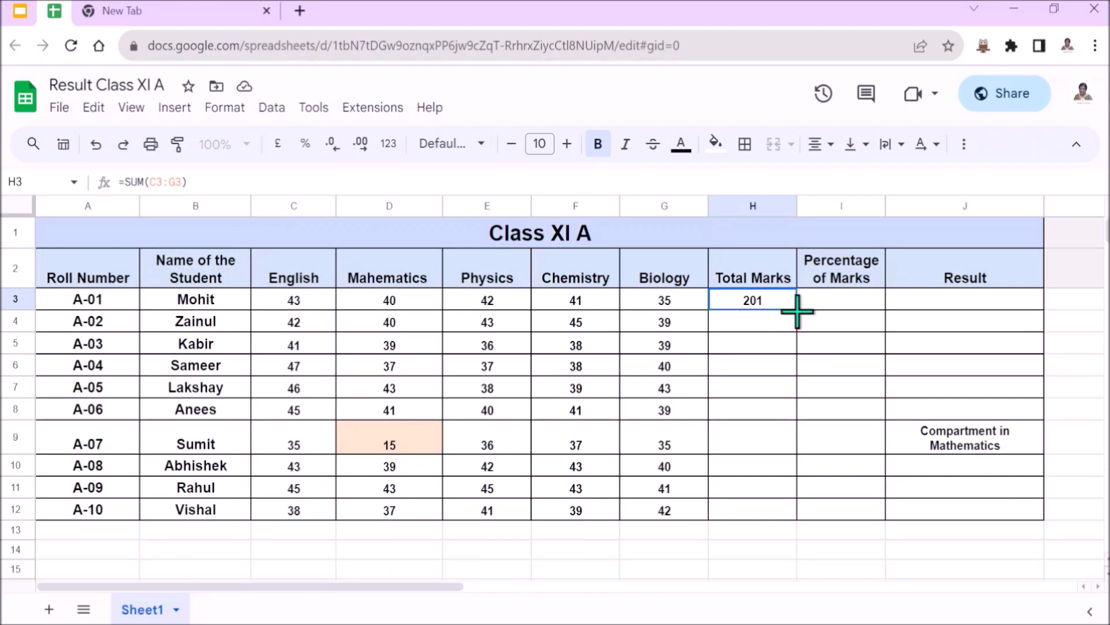
left_click_drag(797, 311, 796, 516)
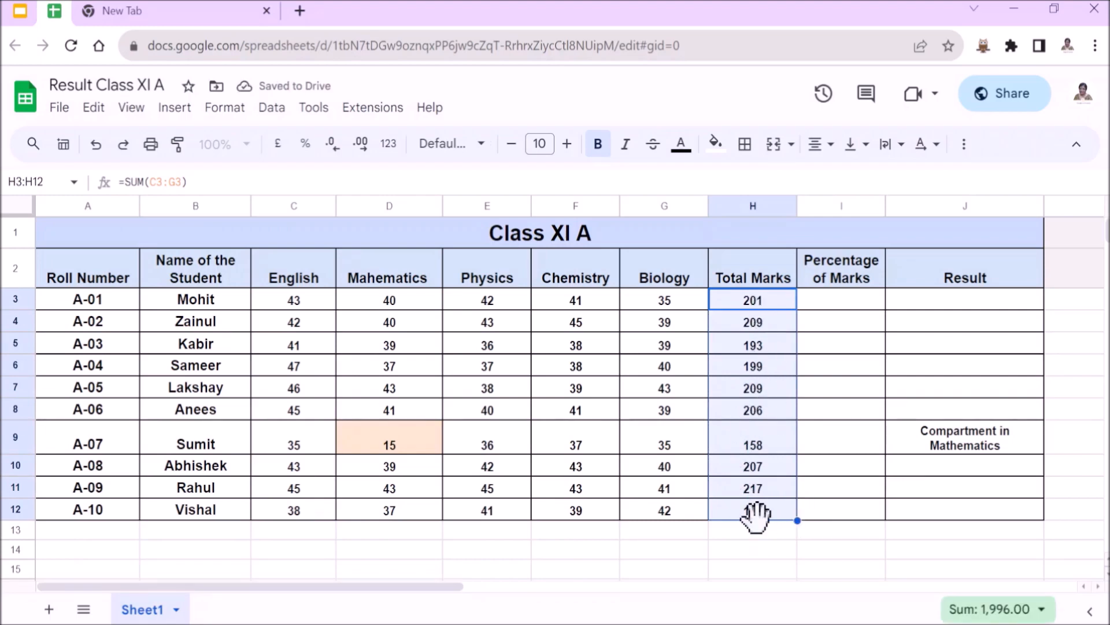
- Calculate the Percentage of Marks in I3 with =H3/250*100 and accept the suggested auto-fill for the remaining students down to I12
left_click(854, 289)
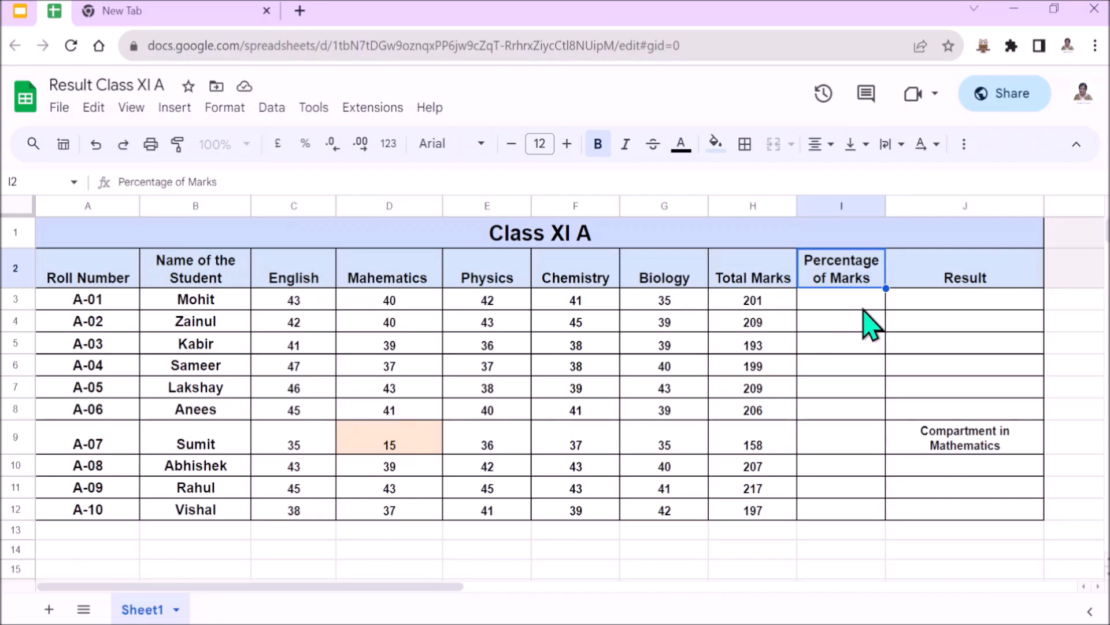
left_click(863, 308)
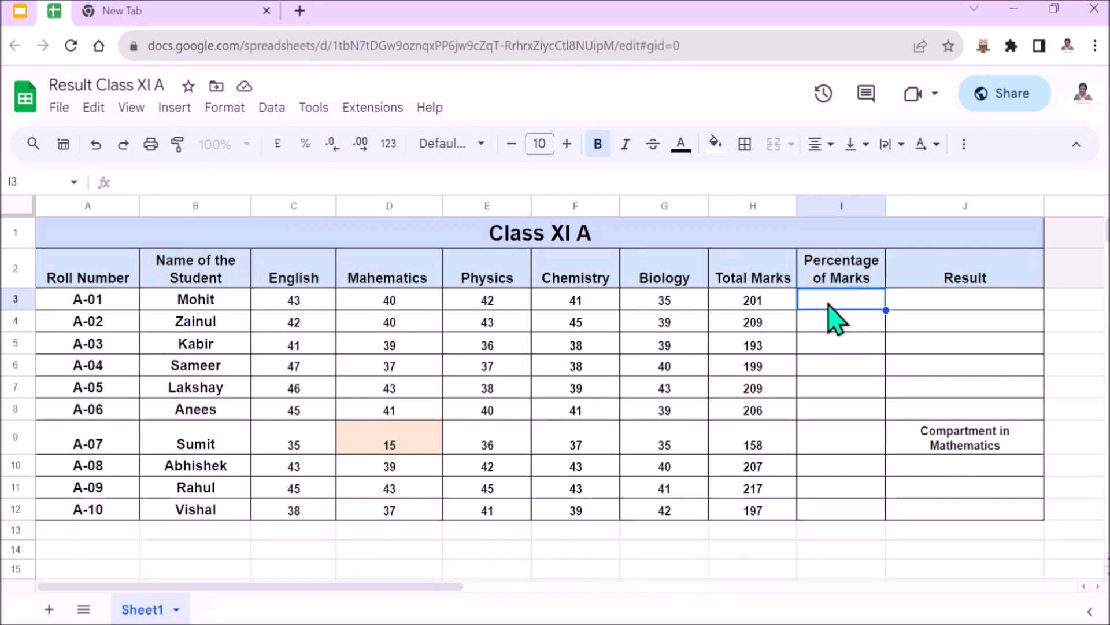
type("=")
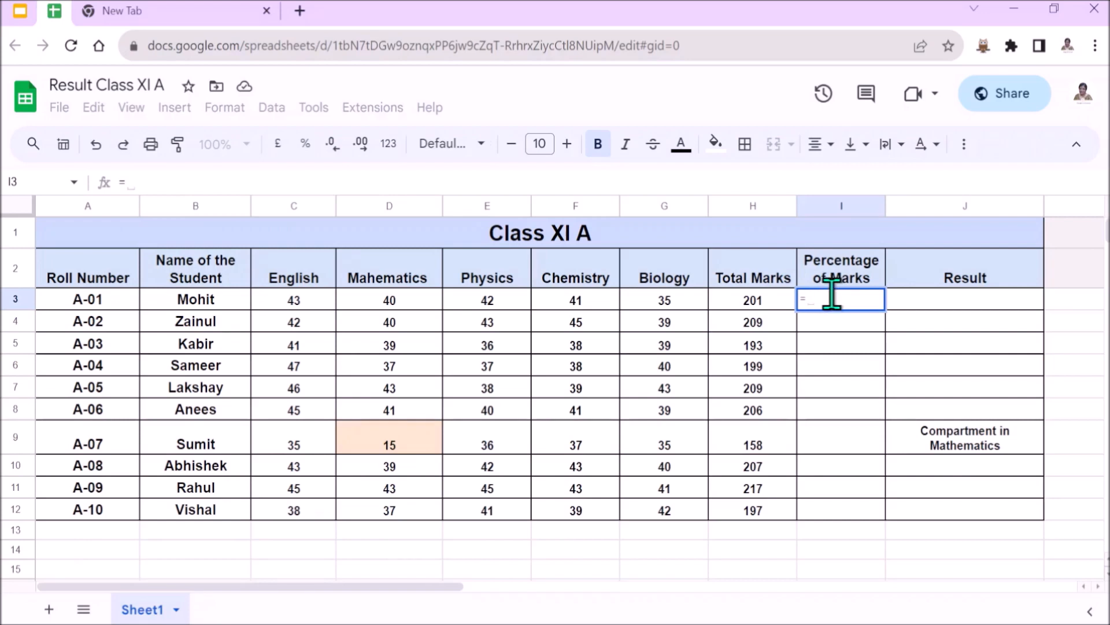
left_click(776, 297)
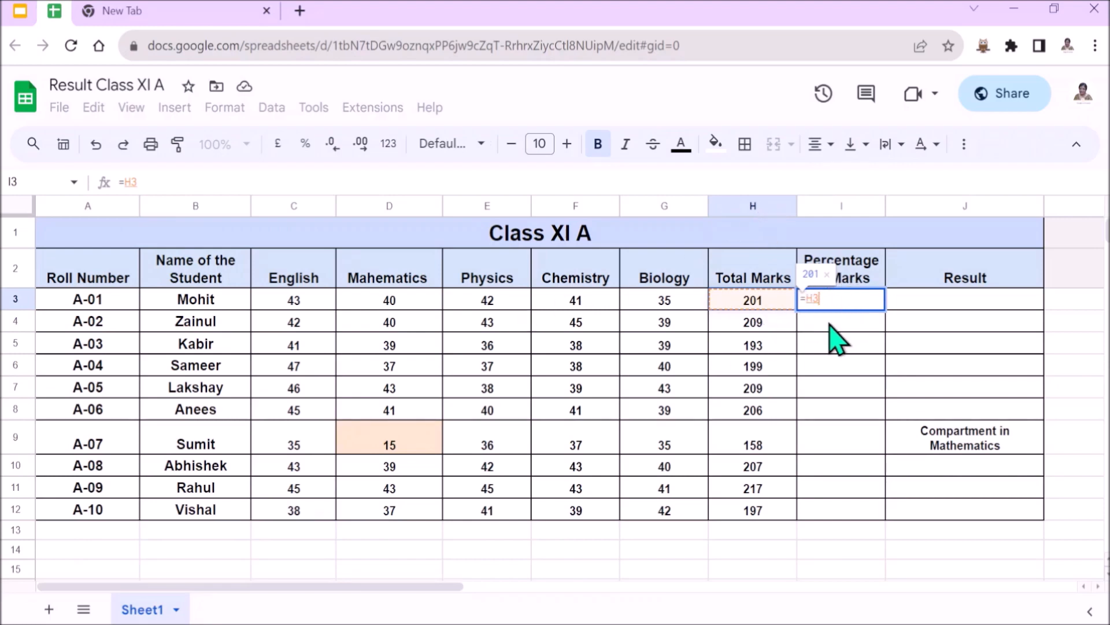
type("/")
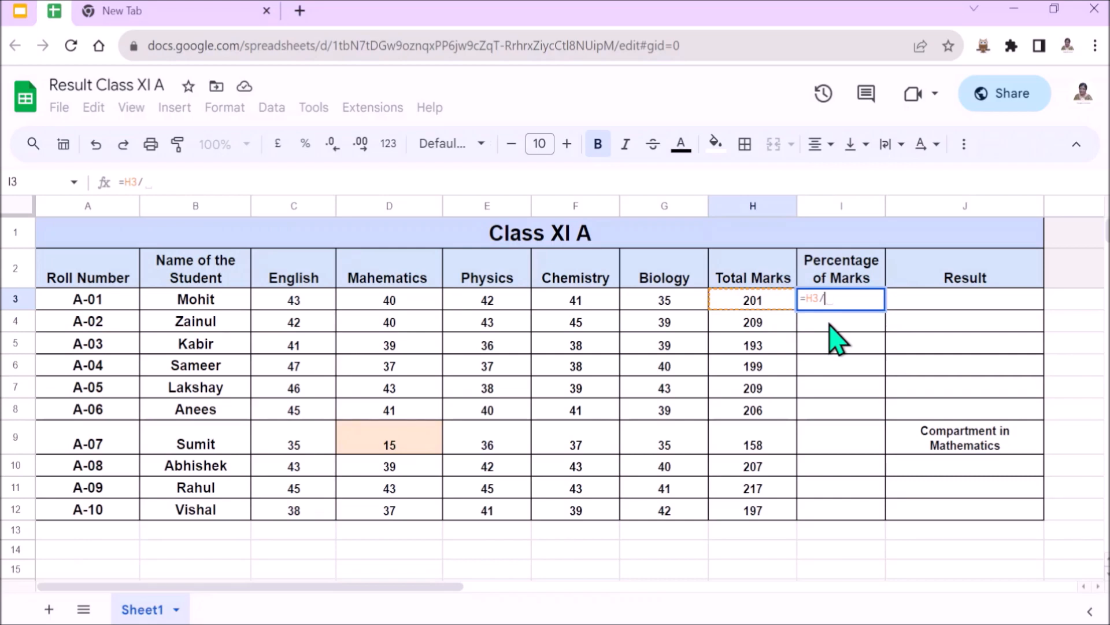
type("250")
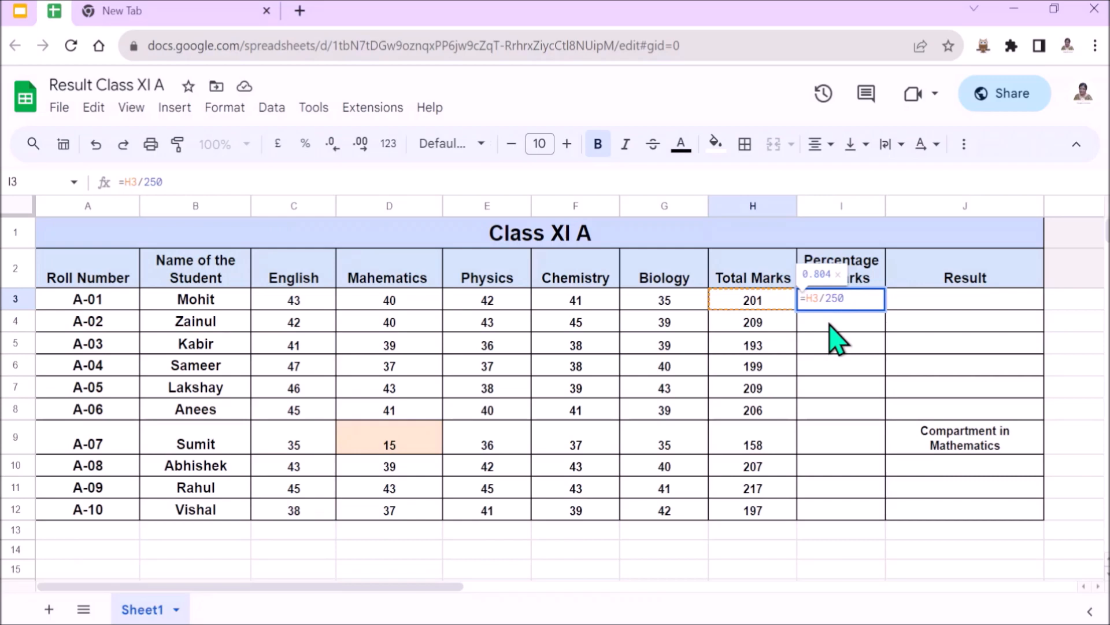
type("*")
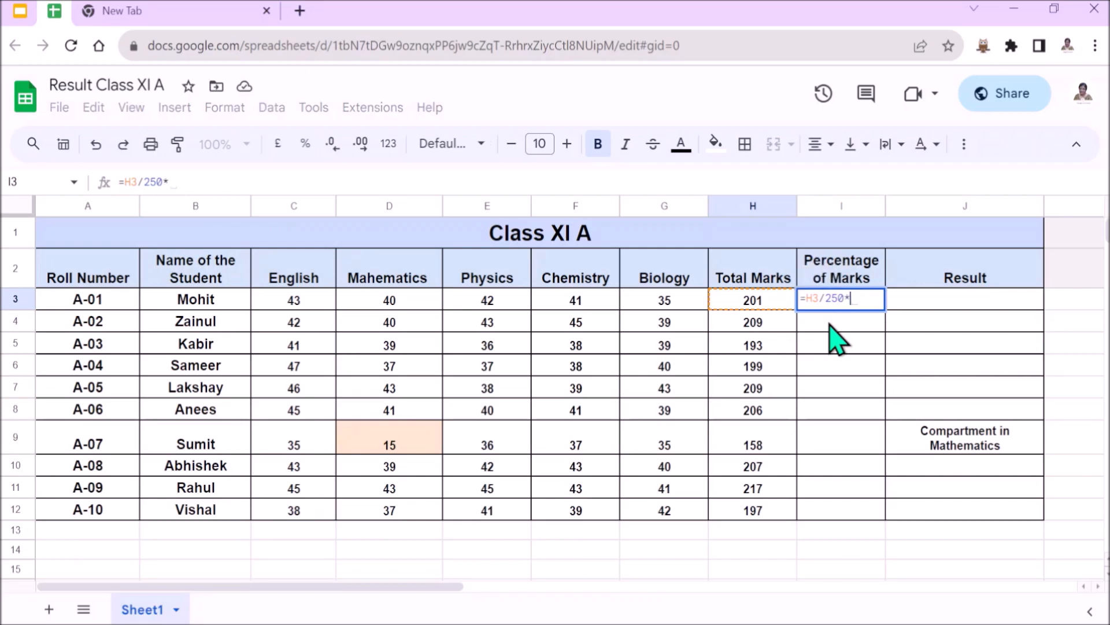
type("100")
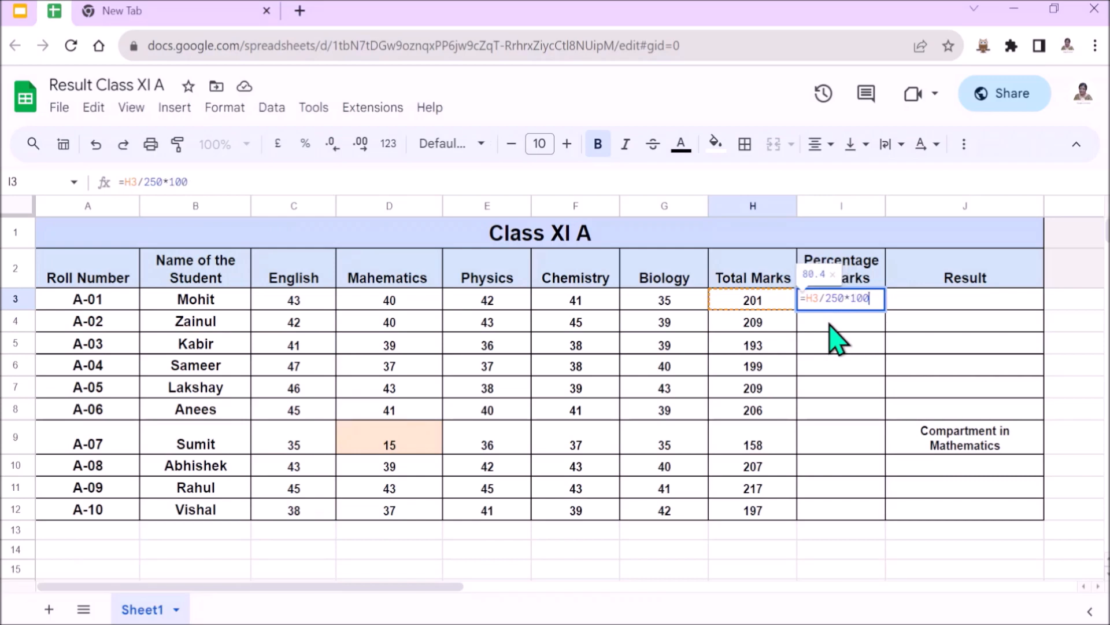
key("Return")
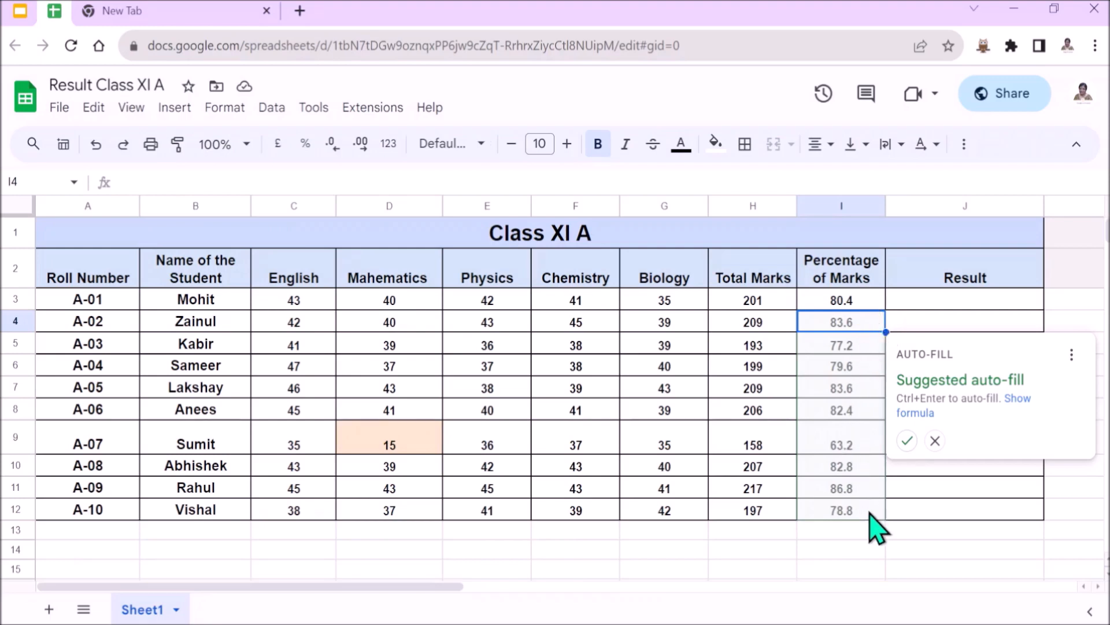
left_click(906, 440)
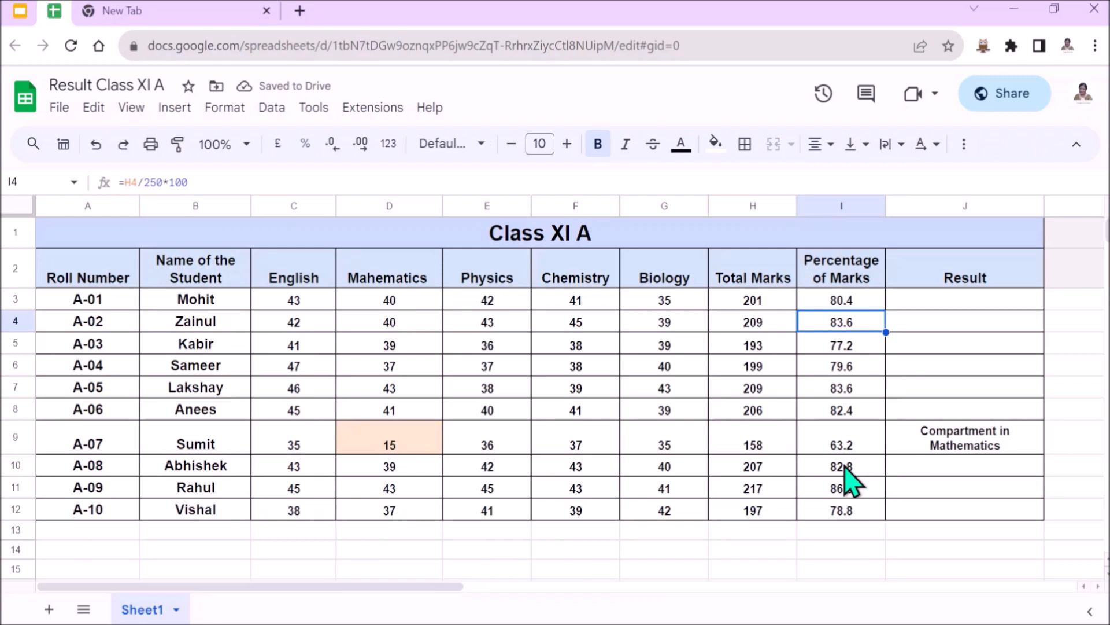
- Enter the formula =IF(I3>=40,"Pass","Fail") in the first student's Result cell (J3)
left_click(931, 304)
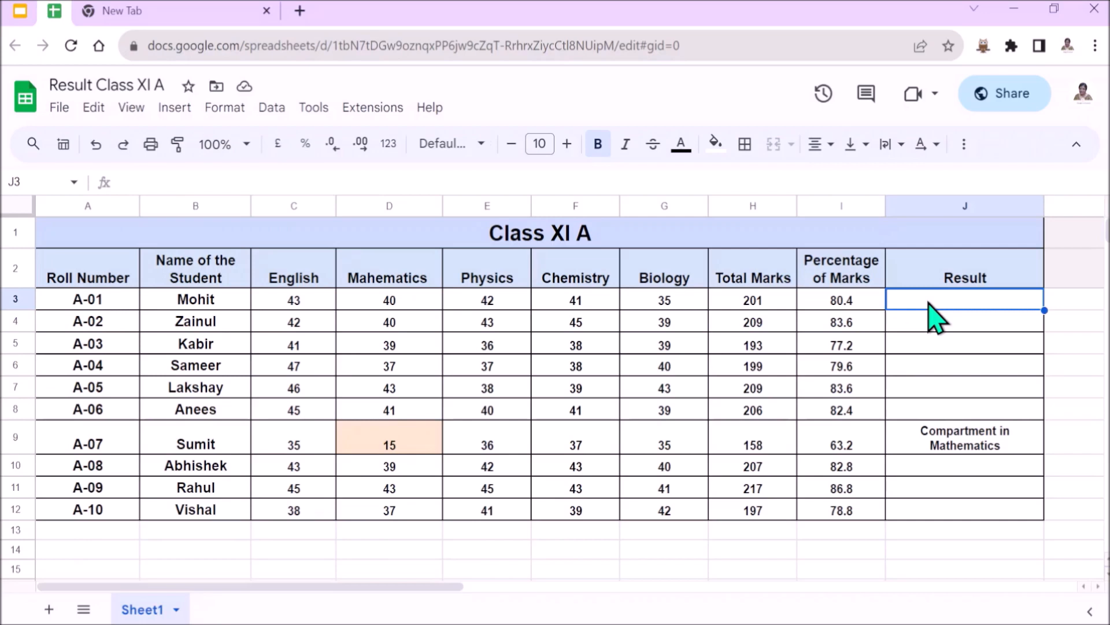
double_click(935, 297)
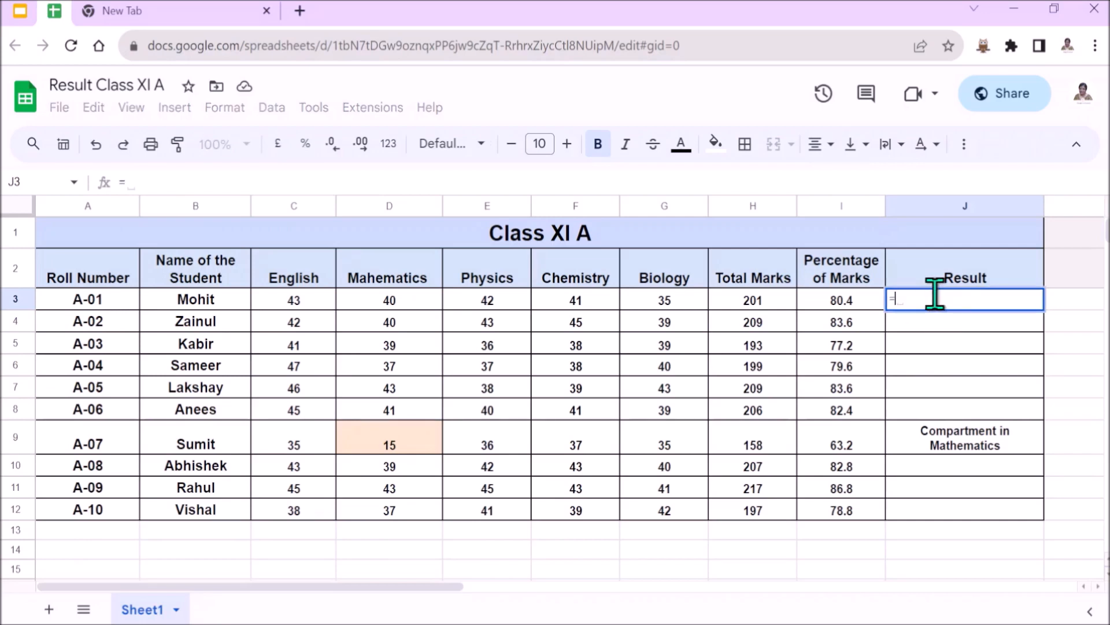
type("=if")
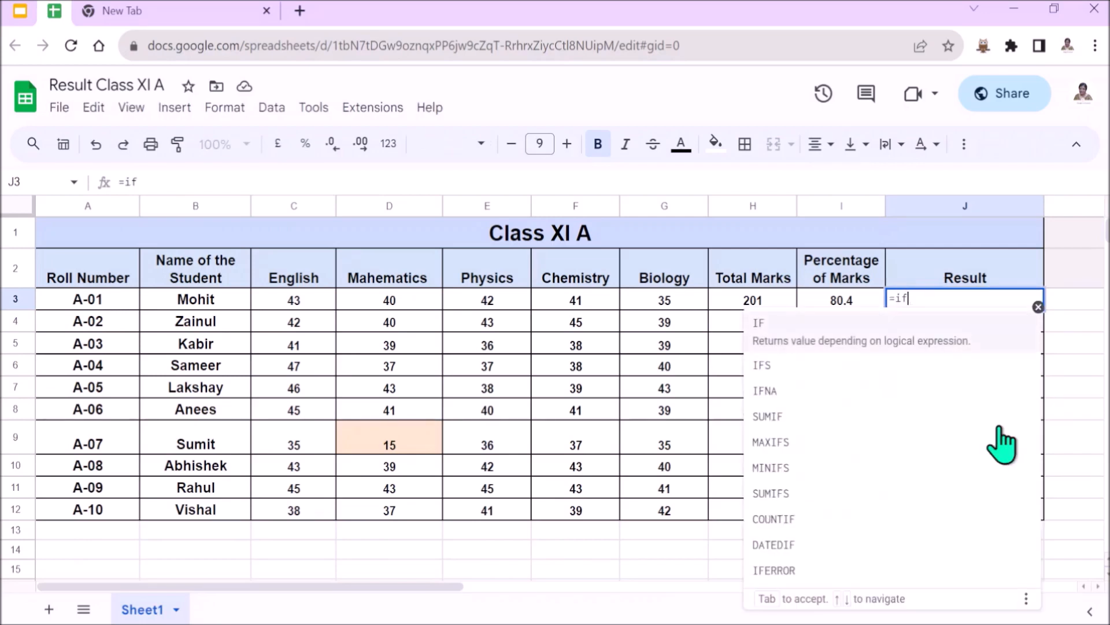
left_click(816, 341)
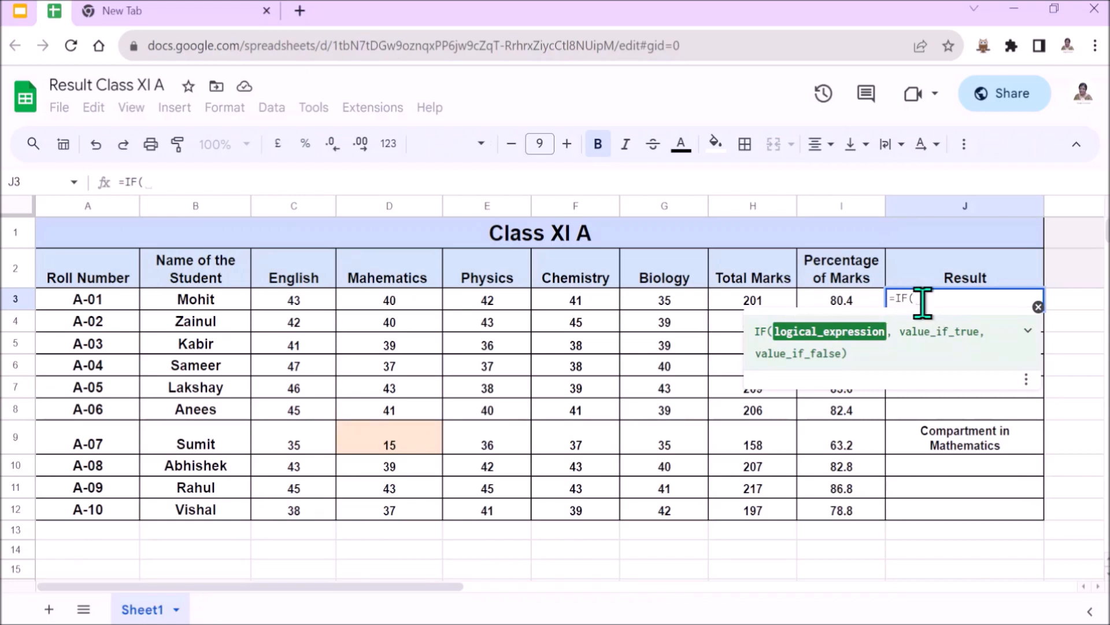
left_click(872, 304)
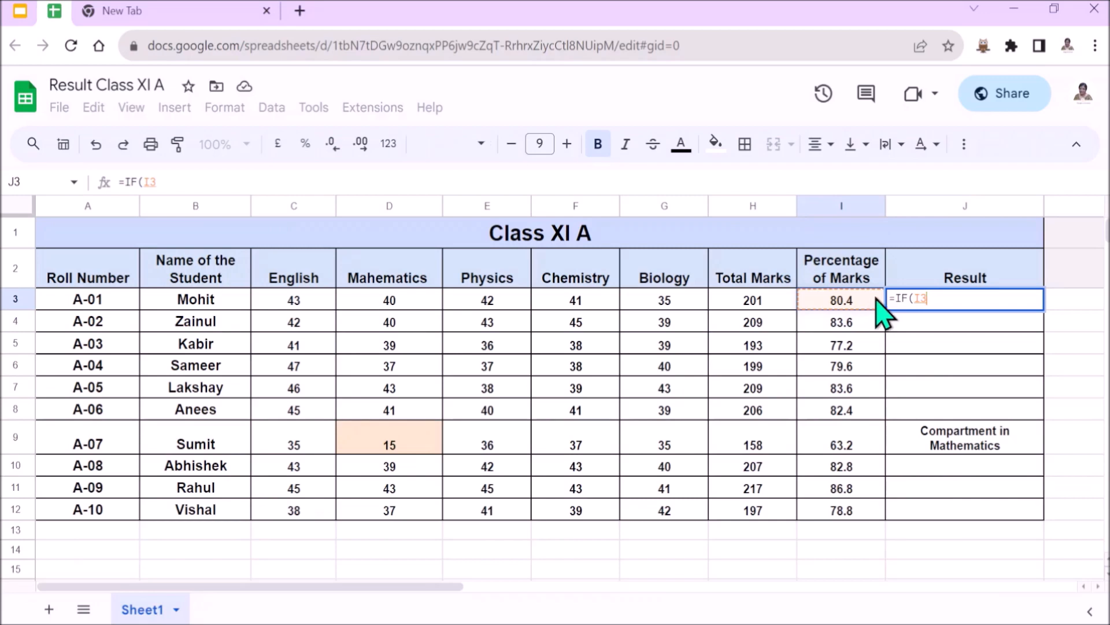
type(">=")
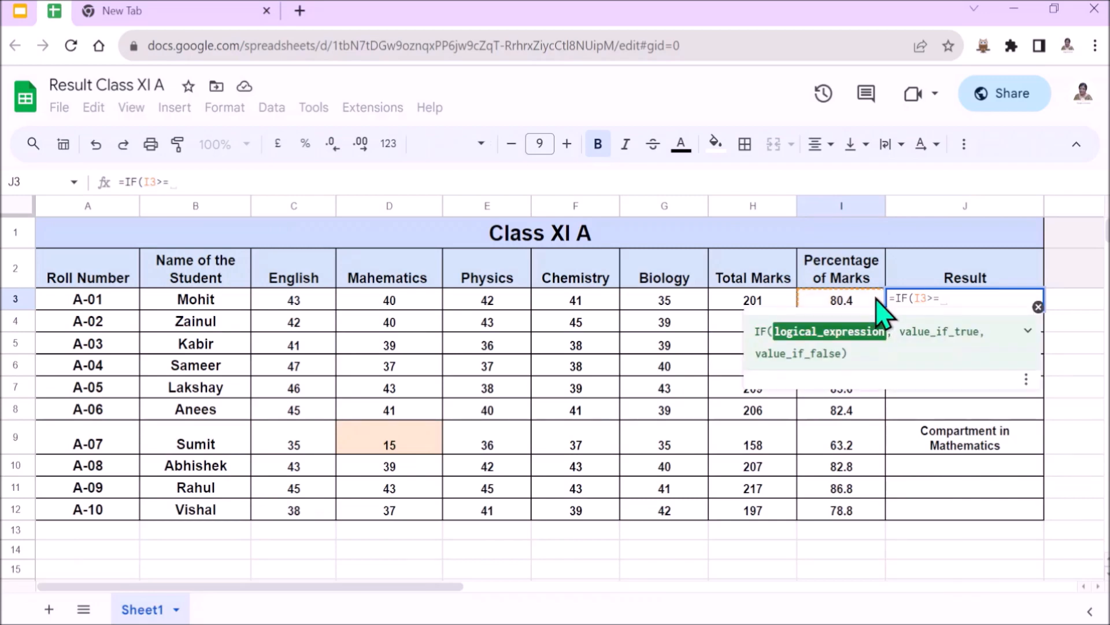
type("40")
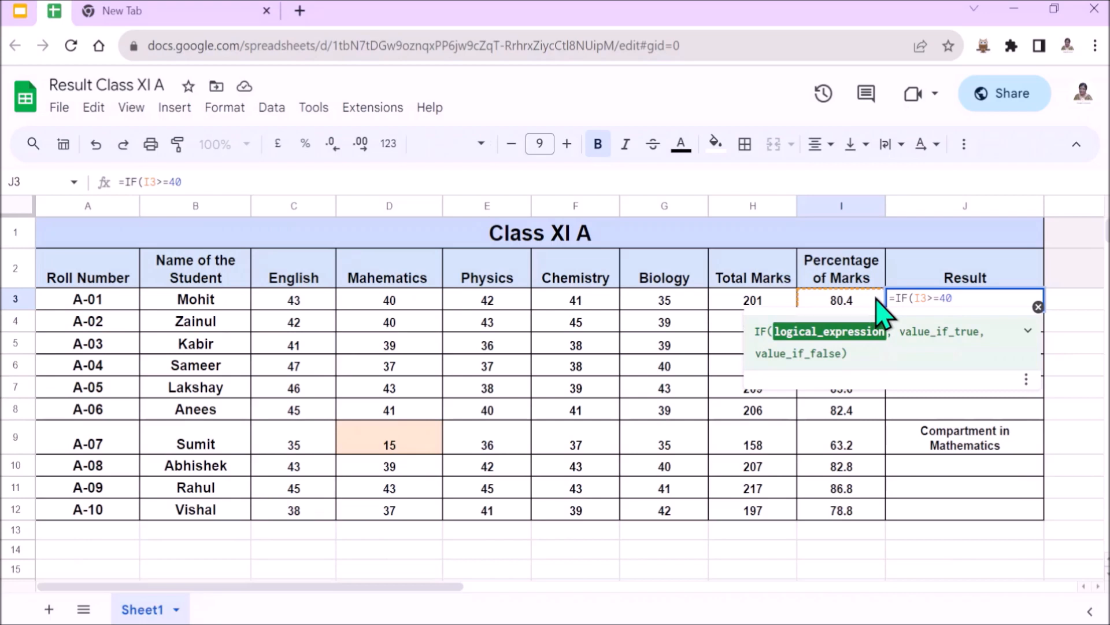
type(",")
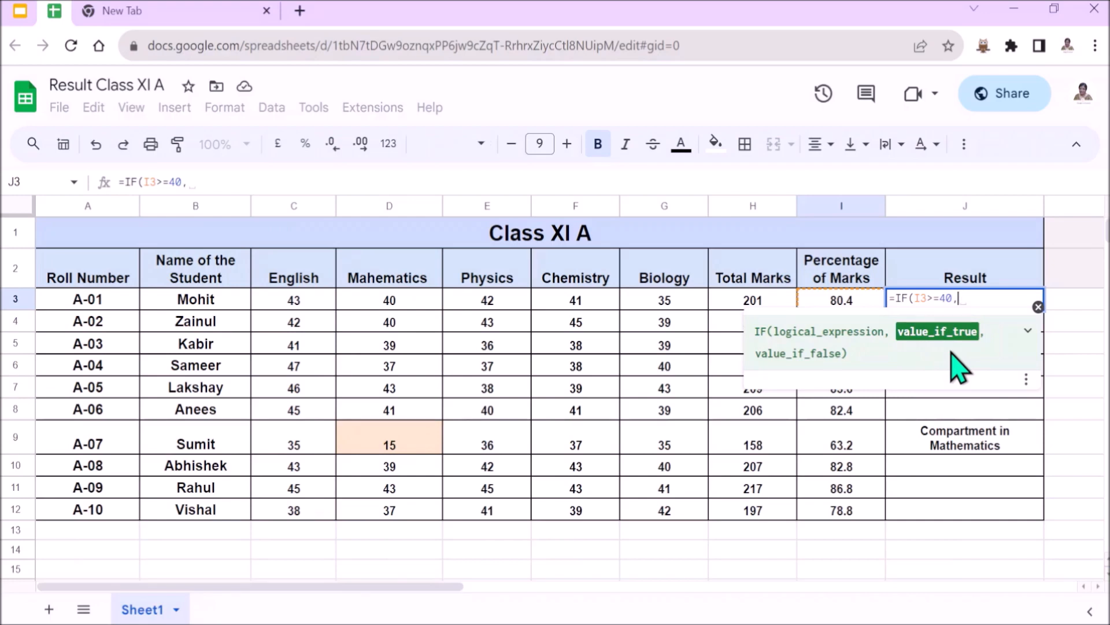
type("\"Pass\"")
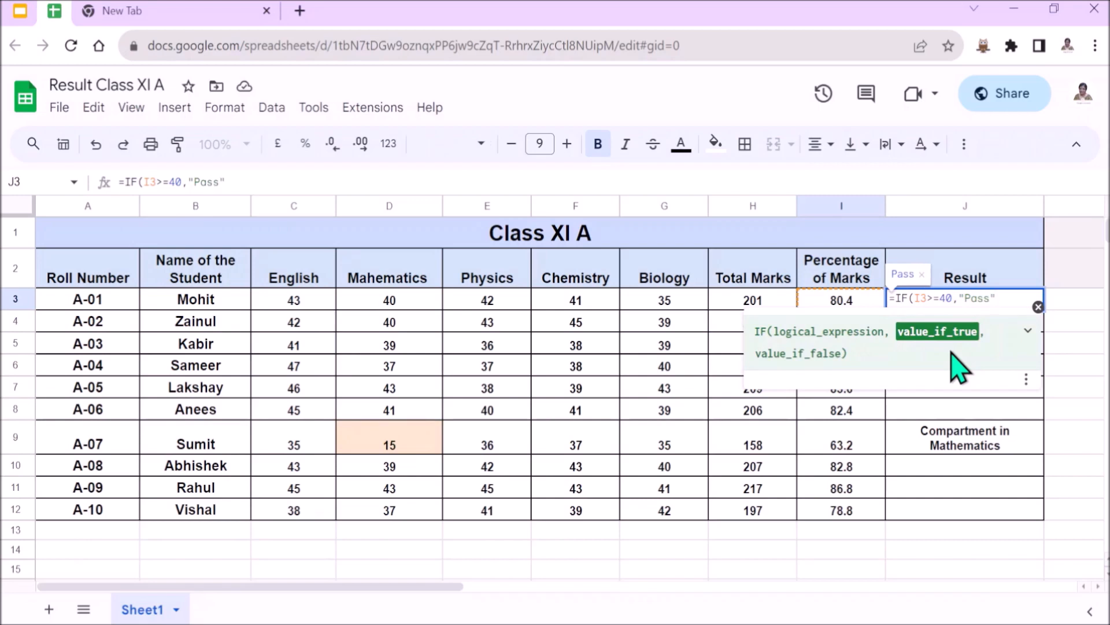
type(",")
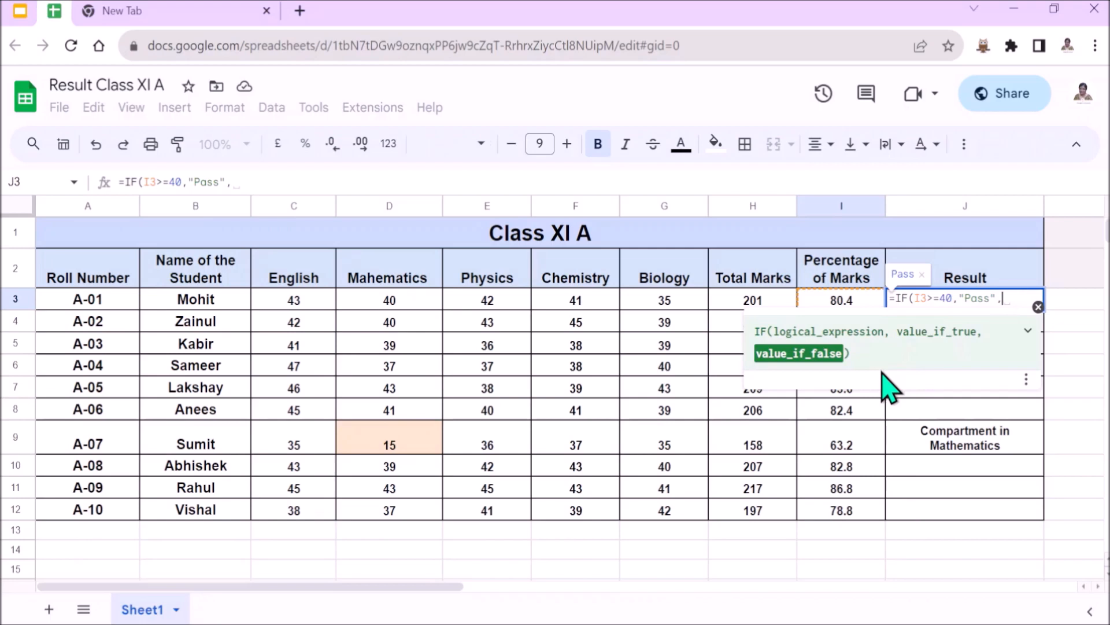
type("\"Fail")
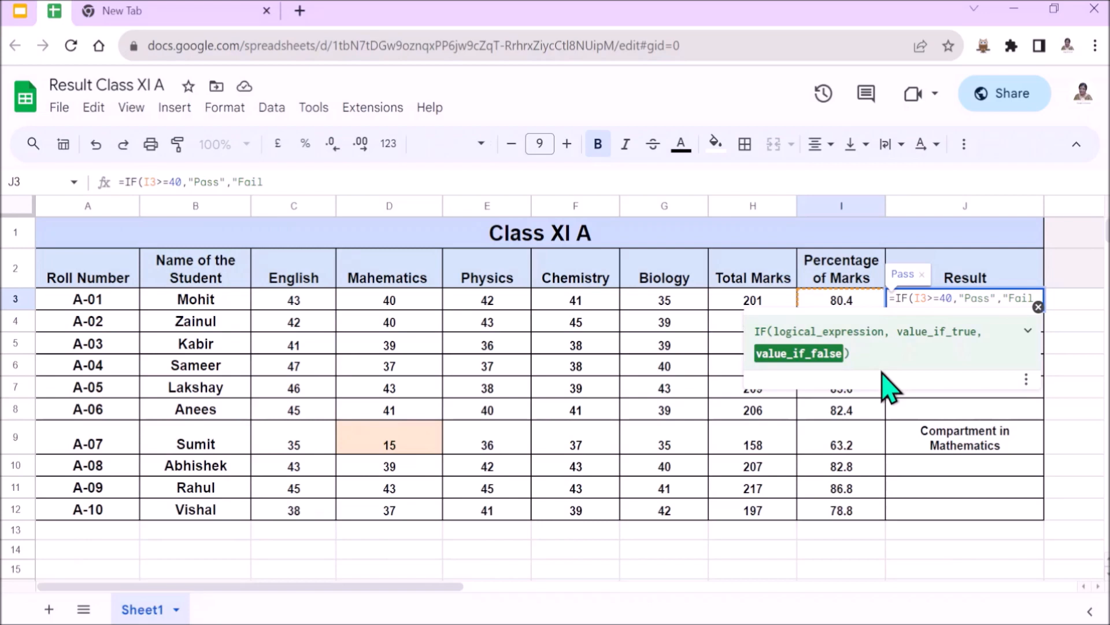
type("\"")
type(")")
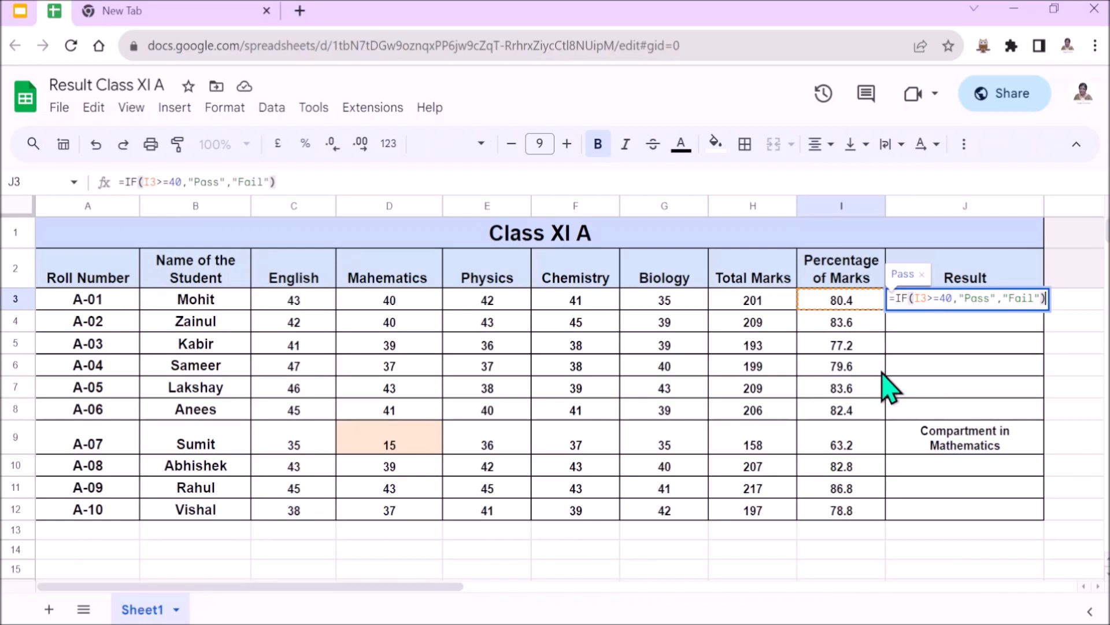
key("Return")
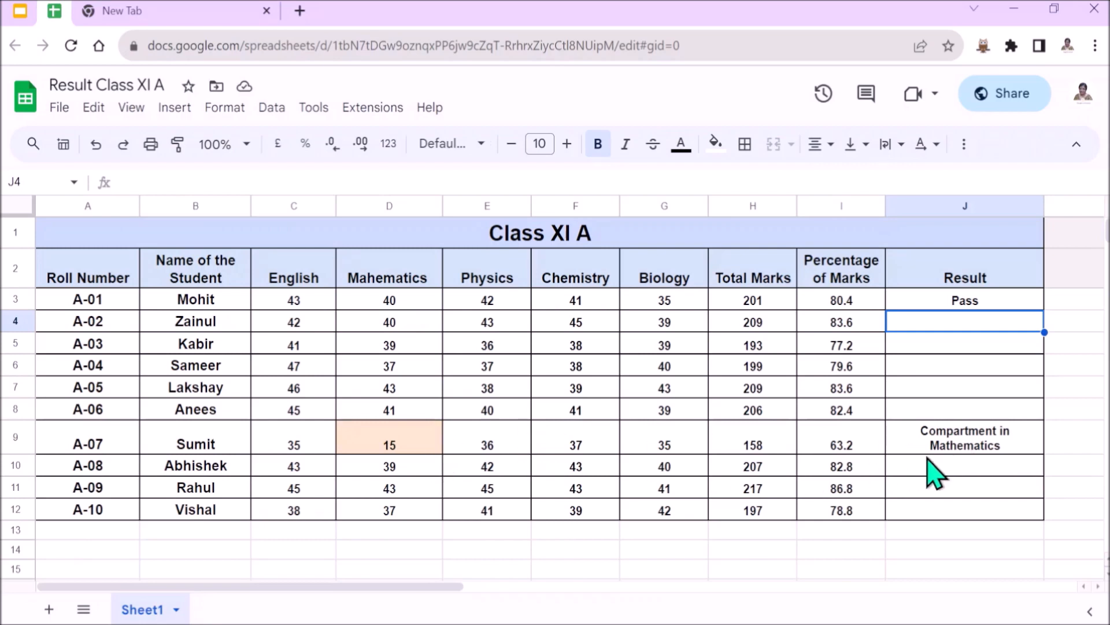
- Copy "Compartment in Mathematics" from J9, fill the J3 Result formula down to J12, and paste the copied text back into J9
left_click(991, 448)
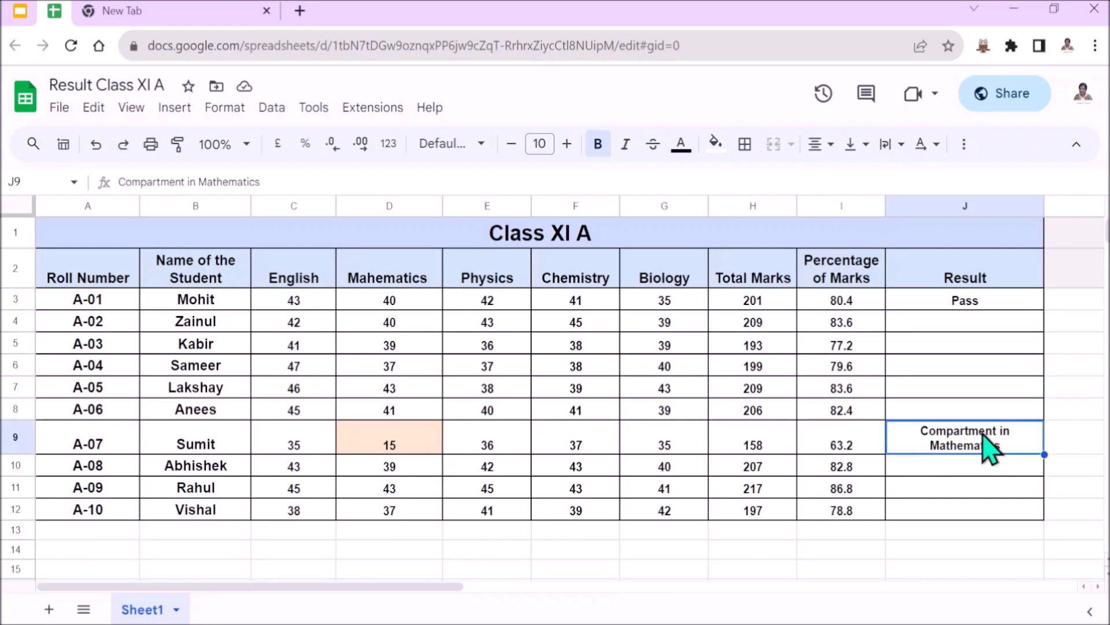
right_click(991, 448)
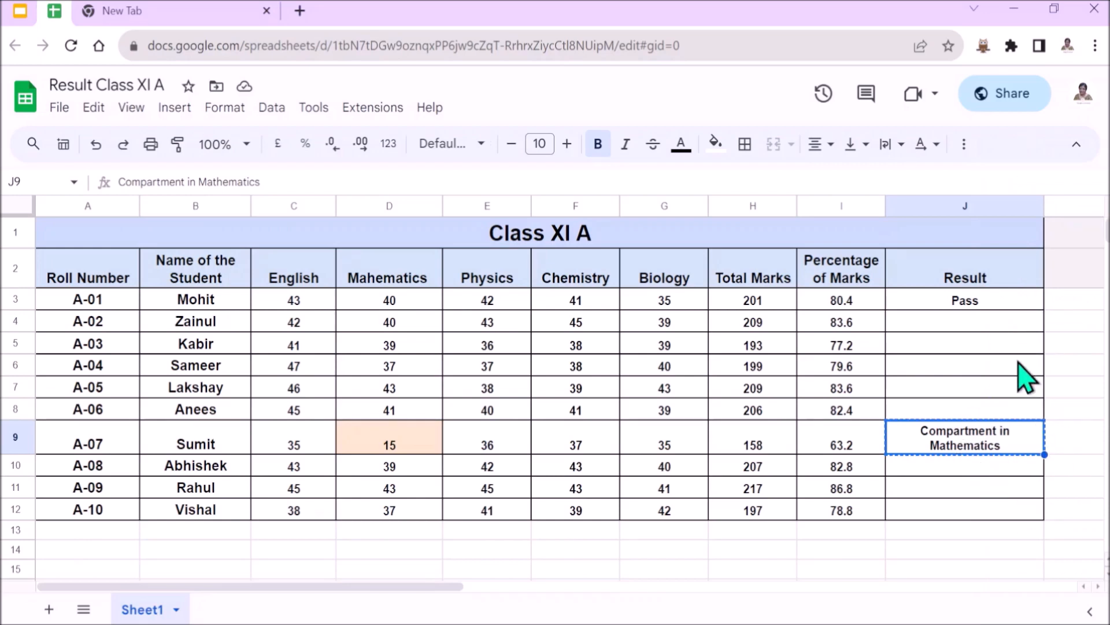
left_click(1002, 299)
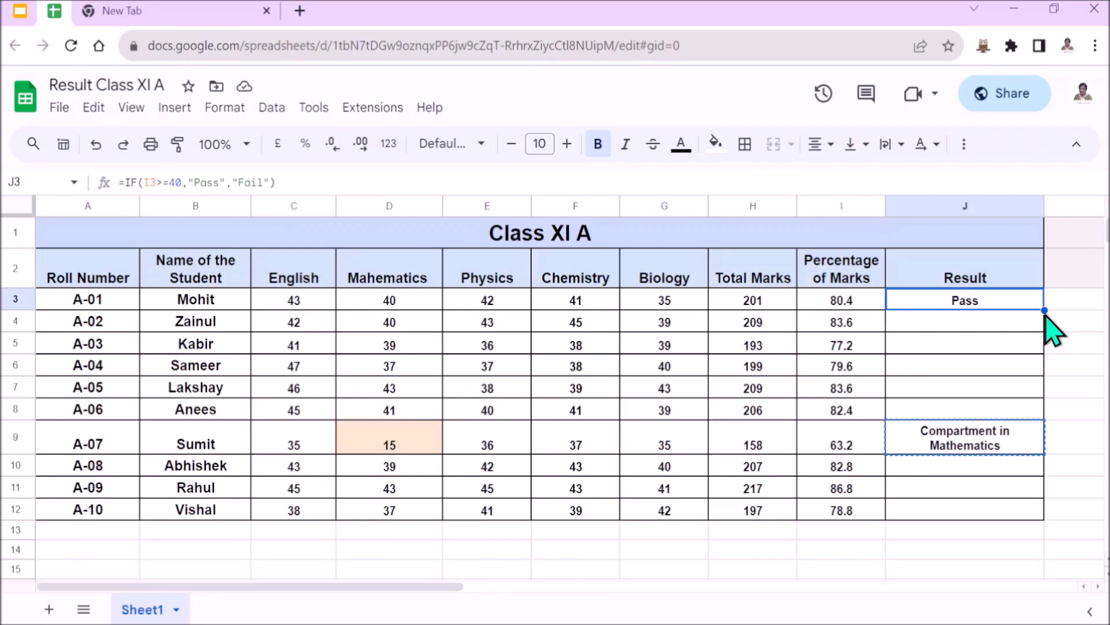
left_click_drag(1046, 311, 1042, 515)
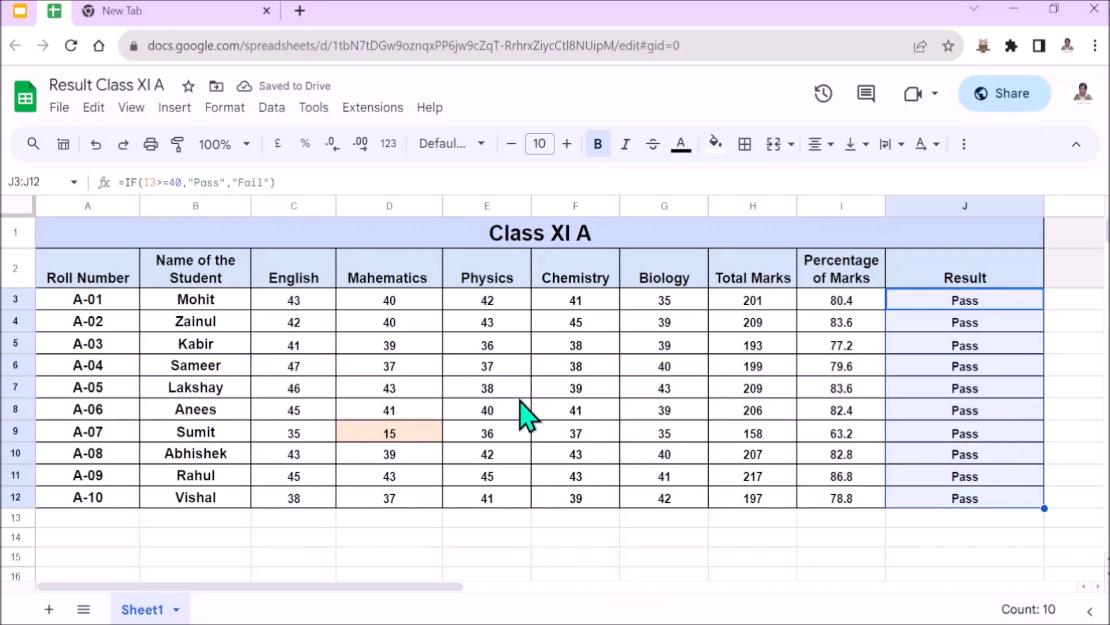
left_click(910, 436)
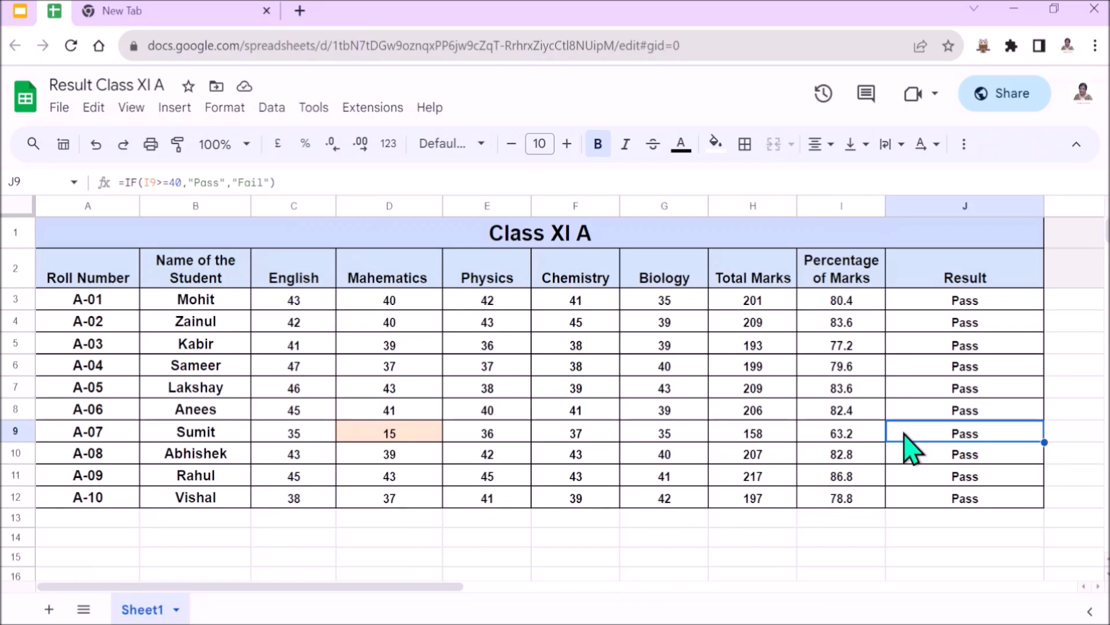
type("Compartment in Mathematics")
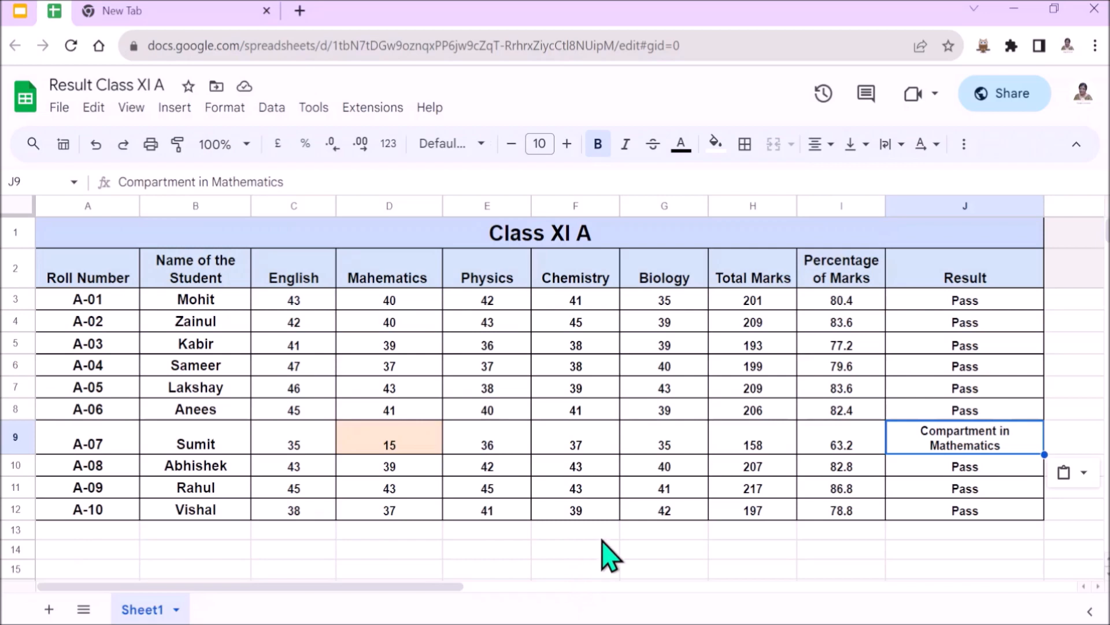
- Review the spreadsheet's sharing and general access settings, and close them without changes
left_click(1002, 102)
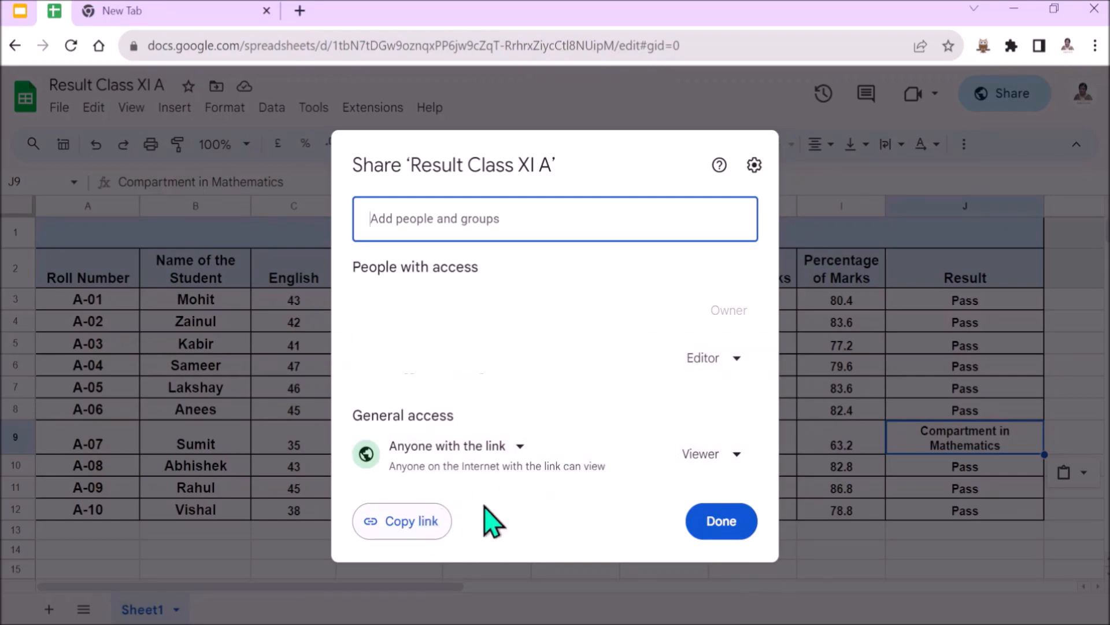
left_click(737, 519)
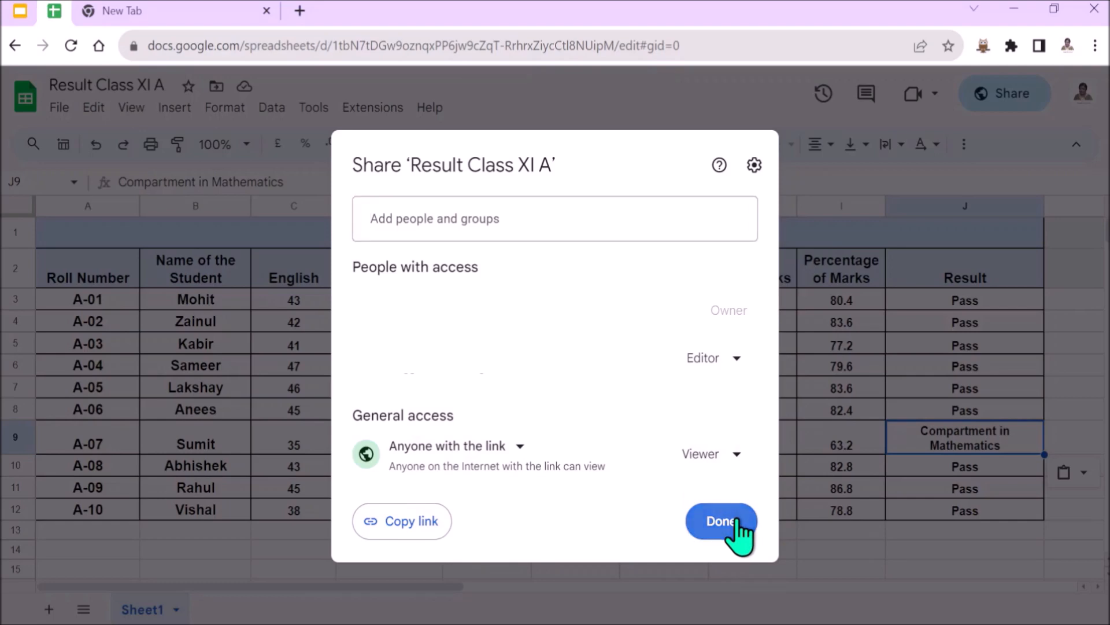